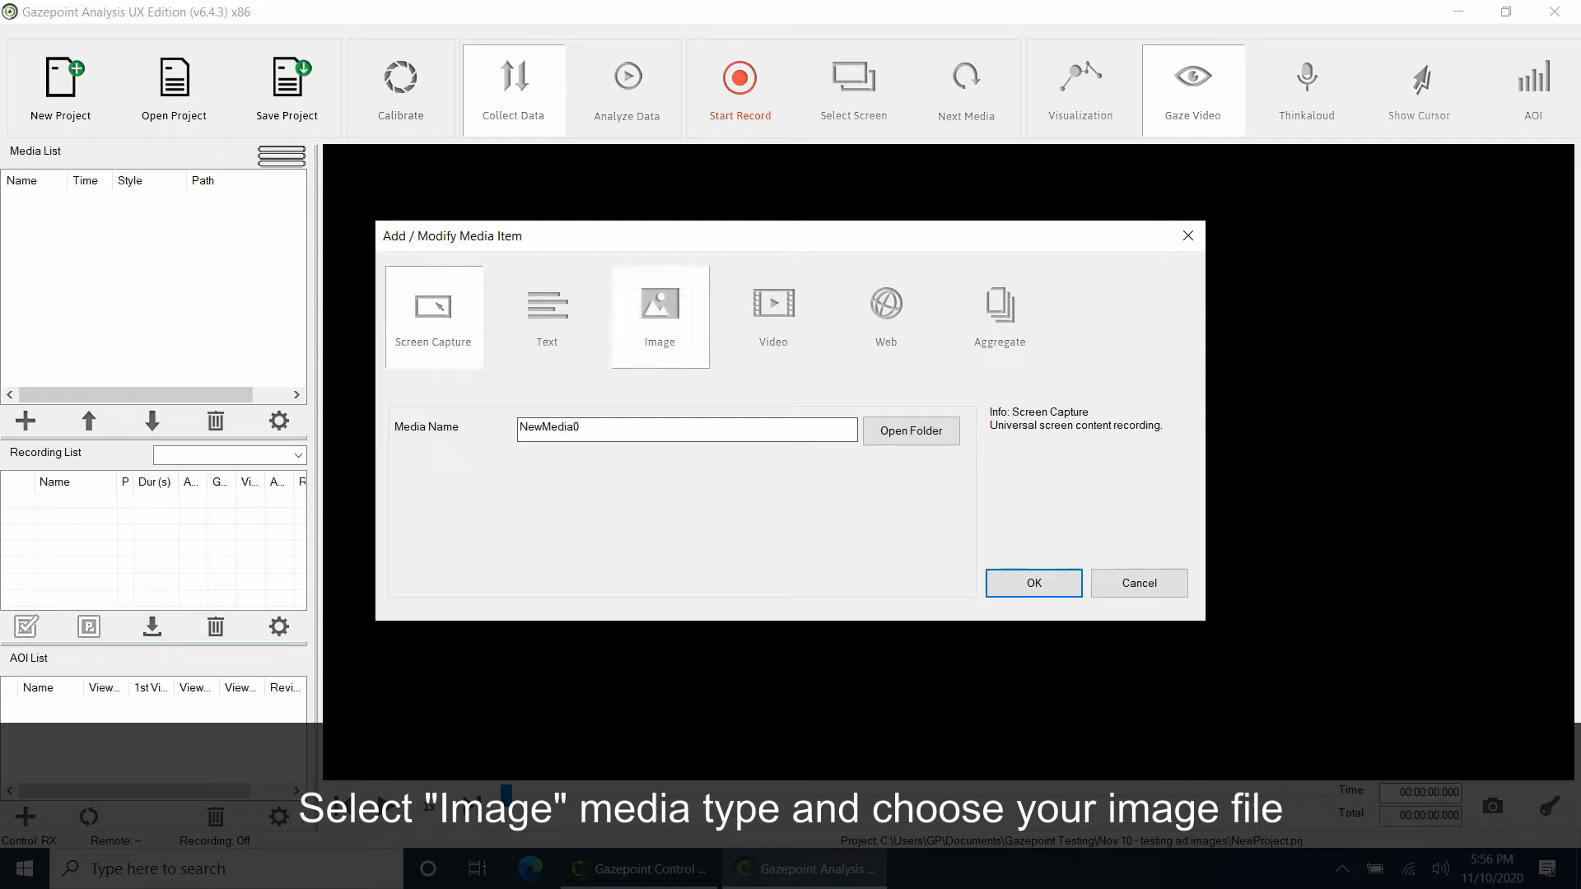
- Add 01_Instructions.png from the Desktop's Demo Video Project folder as an image media item with a display duration of 8 seconds
click(660, 317)
click(911, 480)
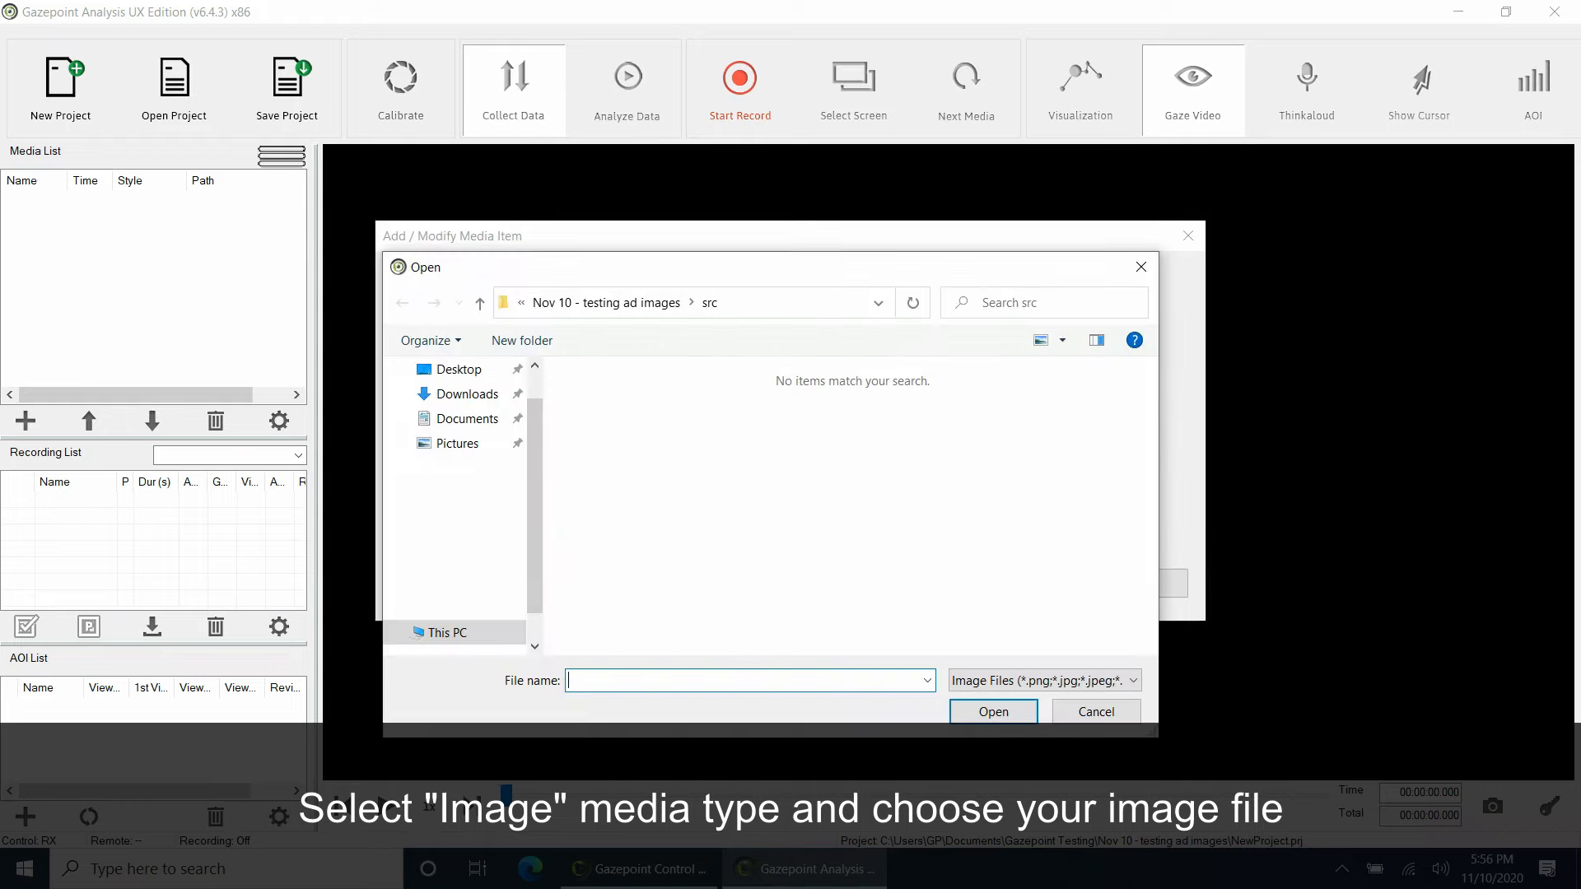
click(458, 369)
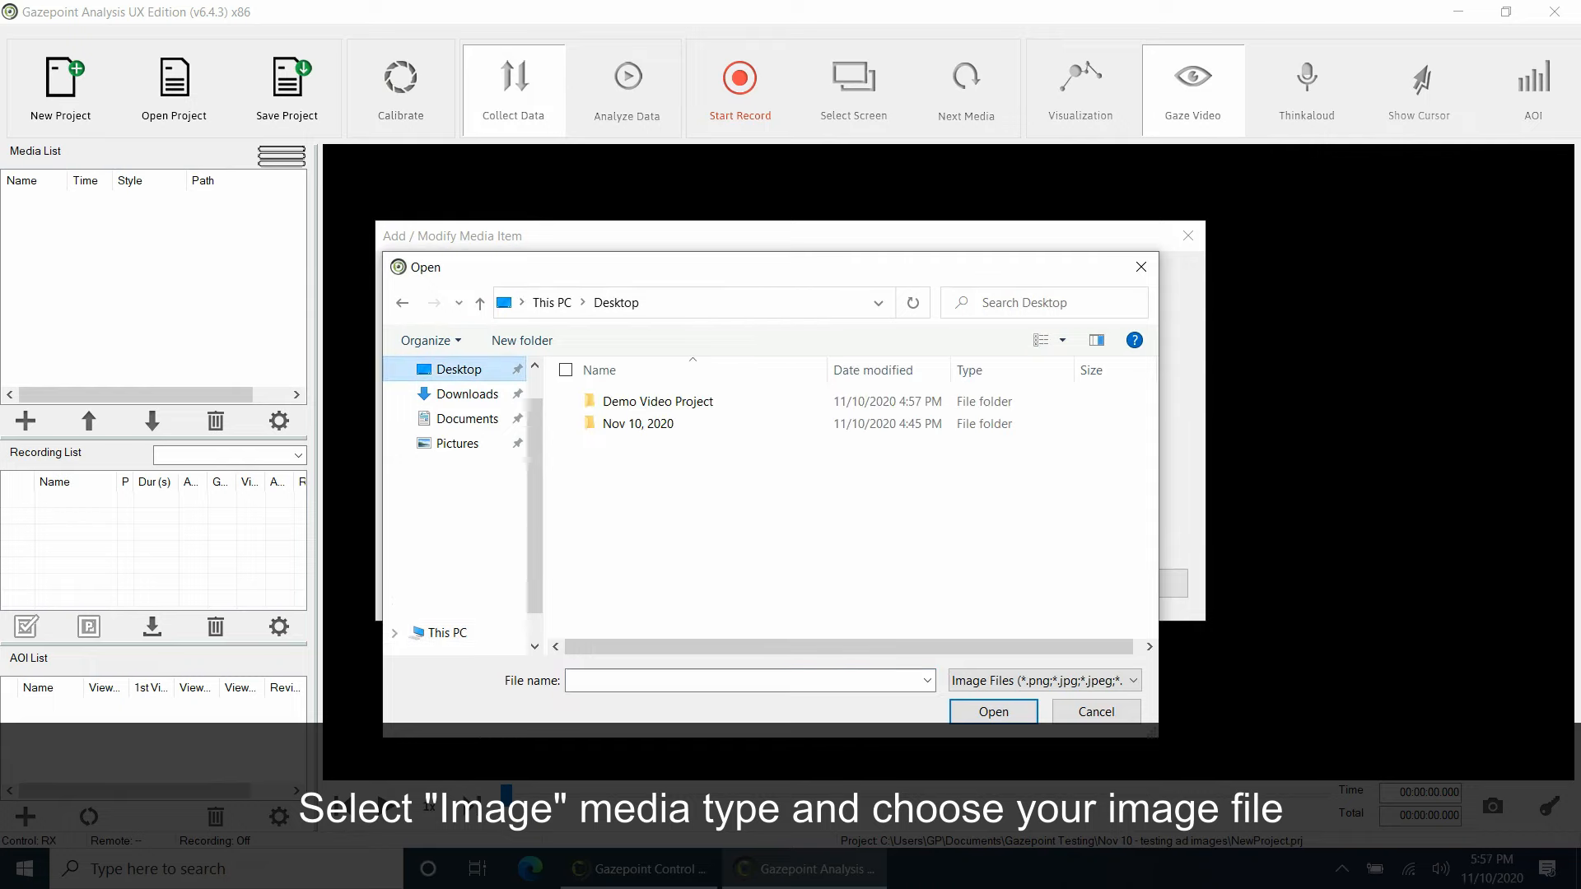
double_click(658, 401)
double_click(615, 432)
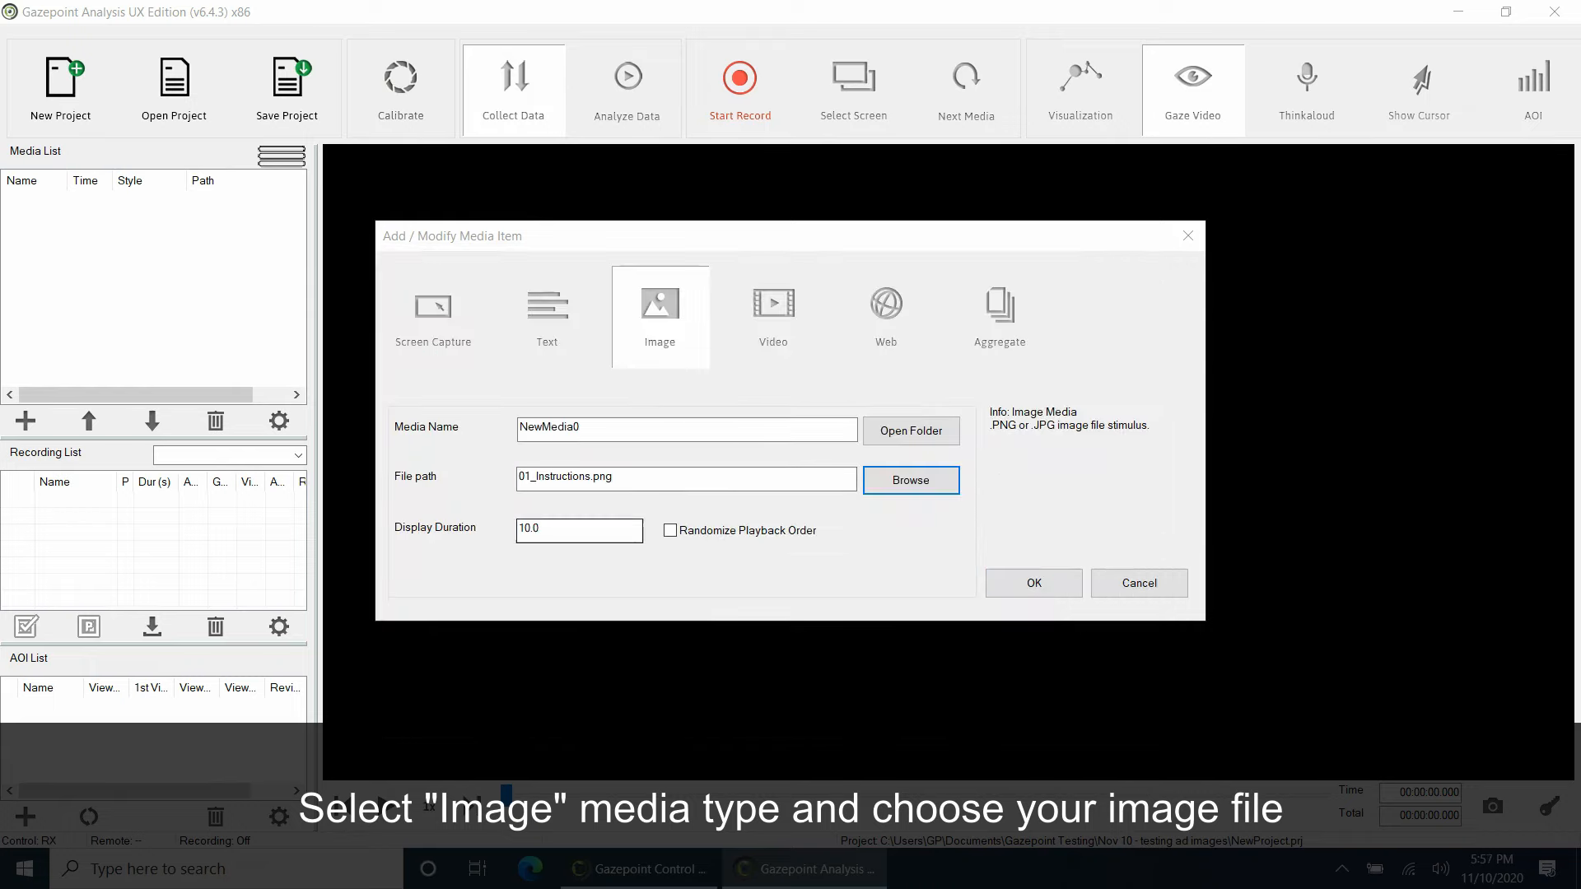
click(560, 529)
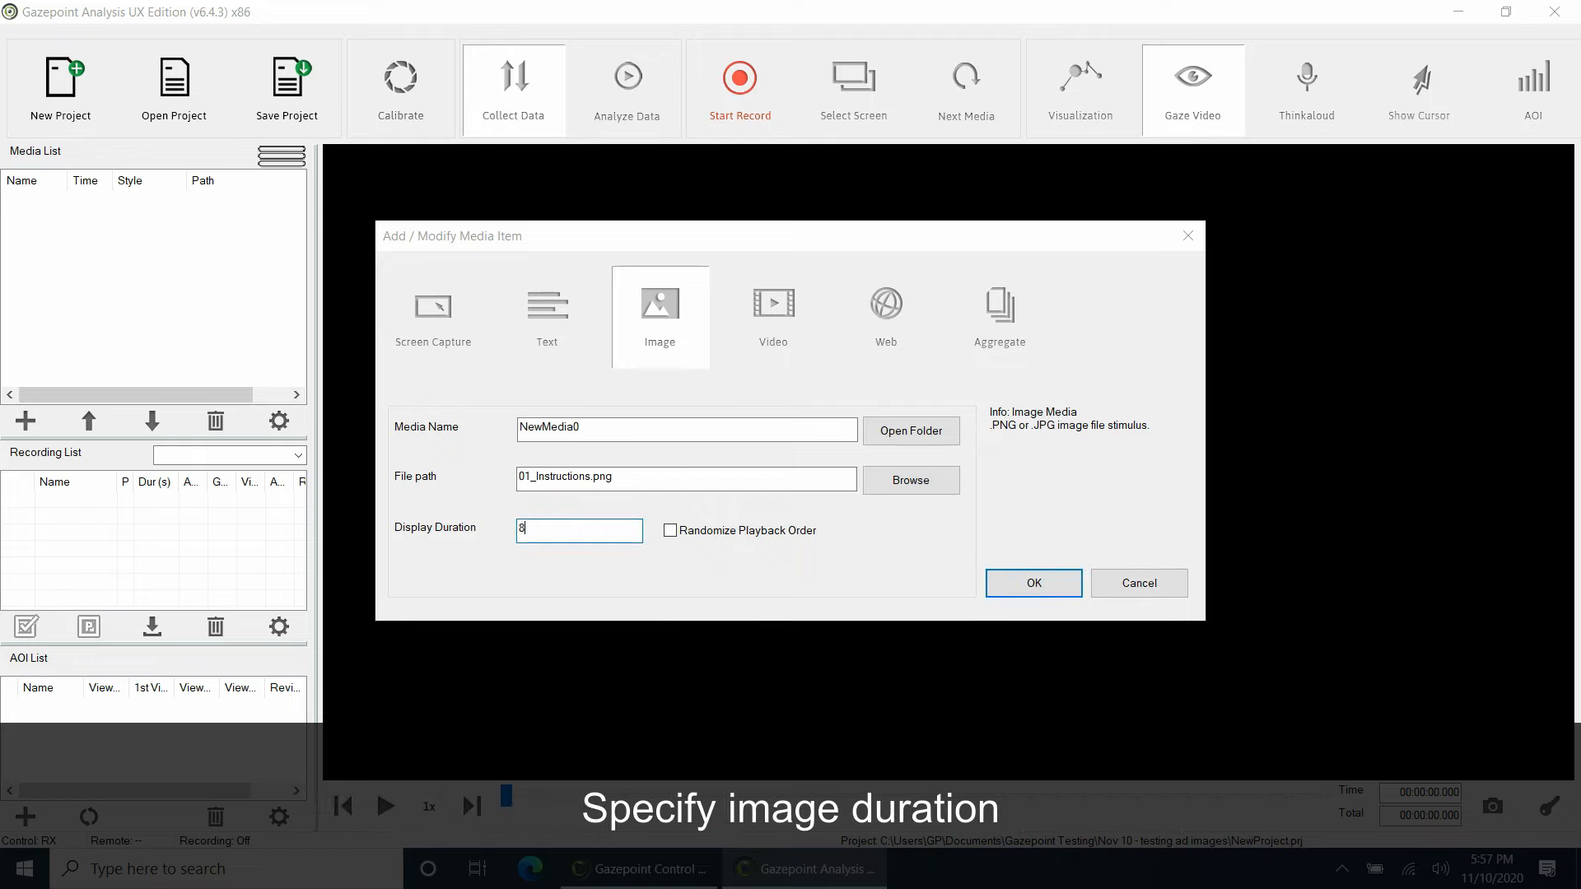
key(Return)
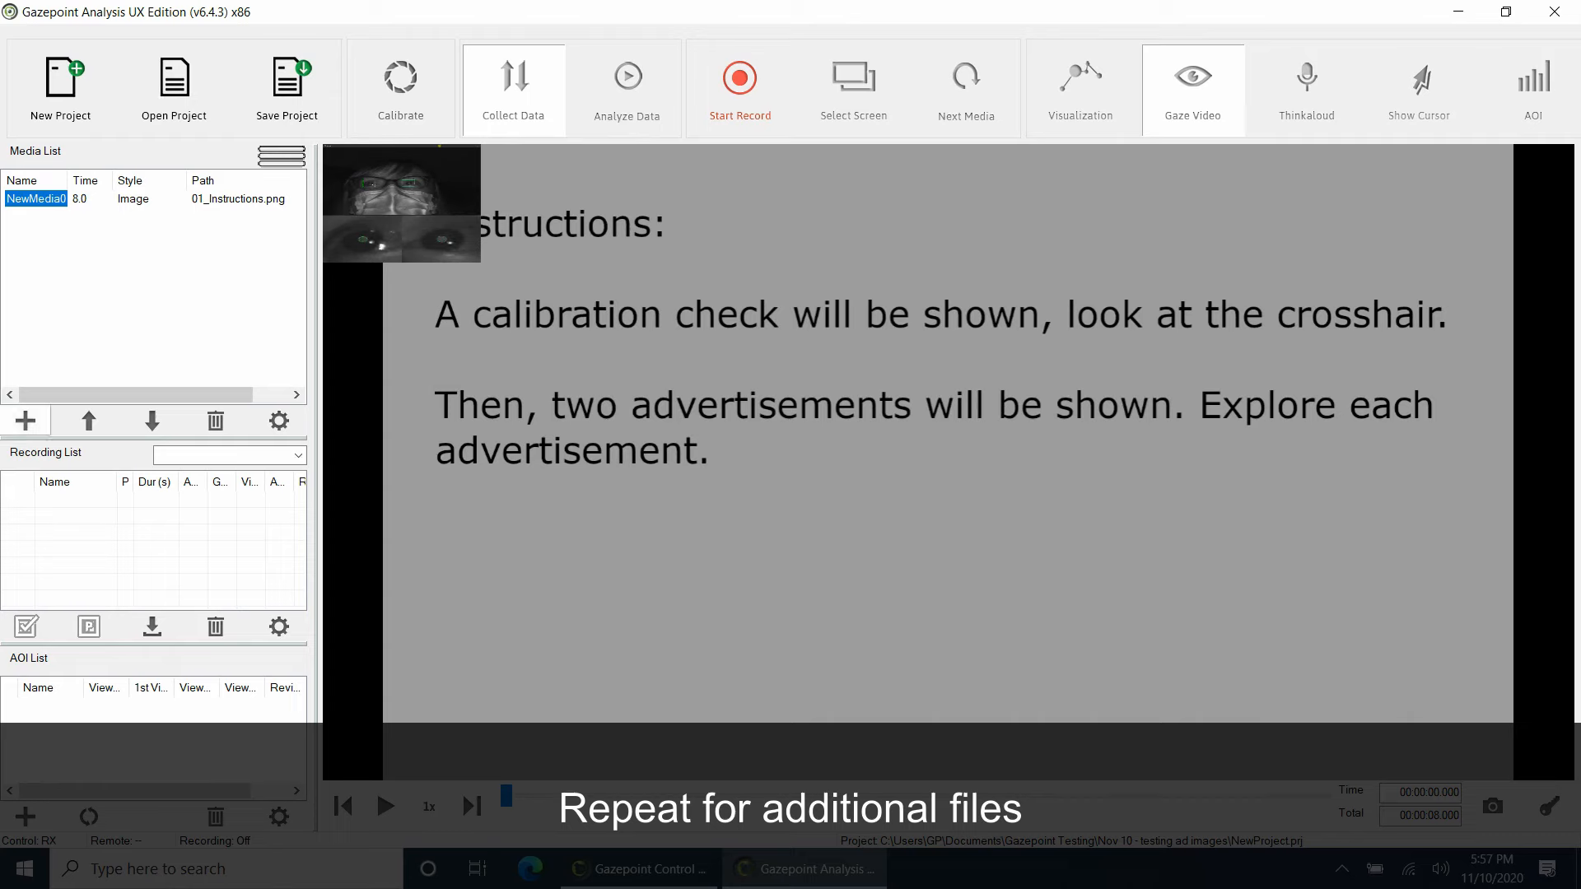
- Add 02_crosshair.png from the Demo Video Project folder as a second image media item with a display duration of 4 seconds
click(26, 420)
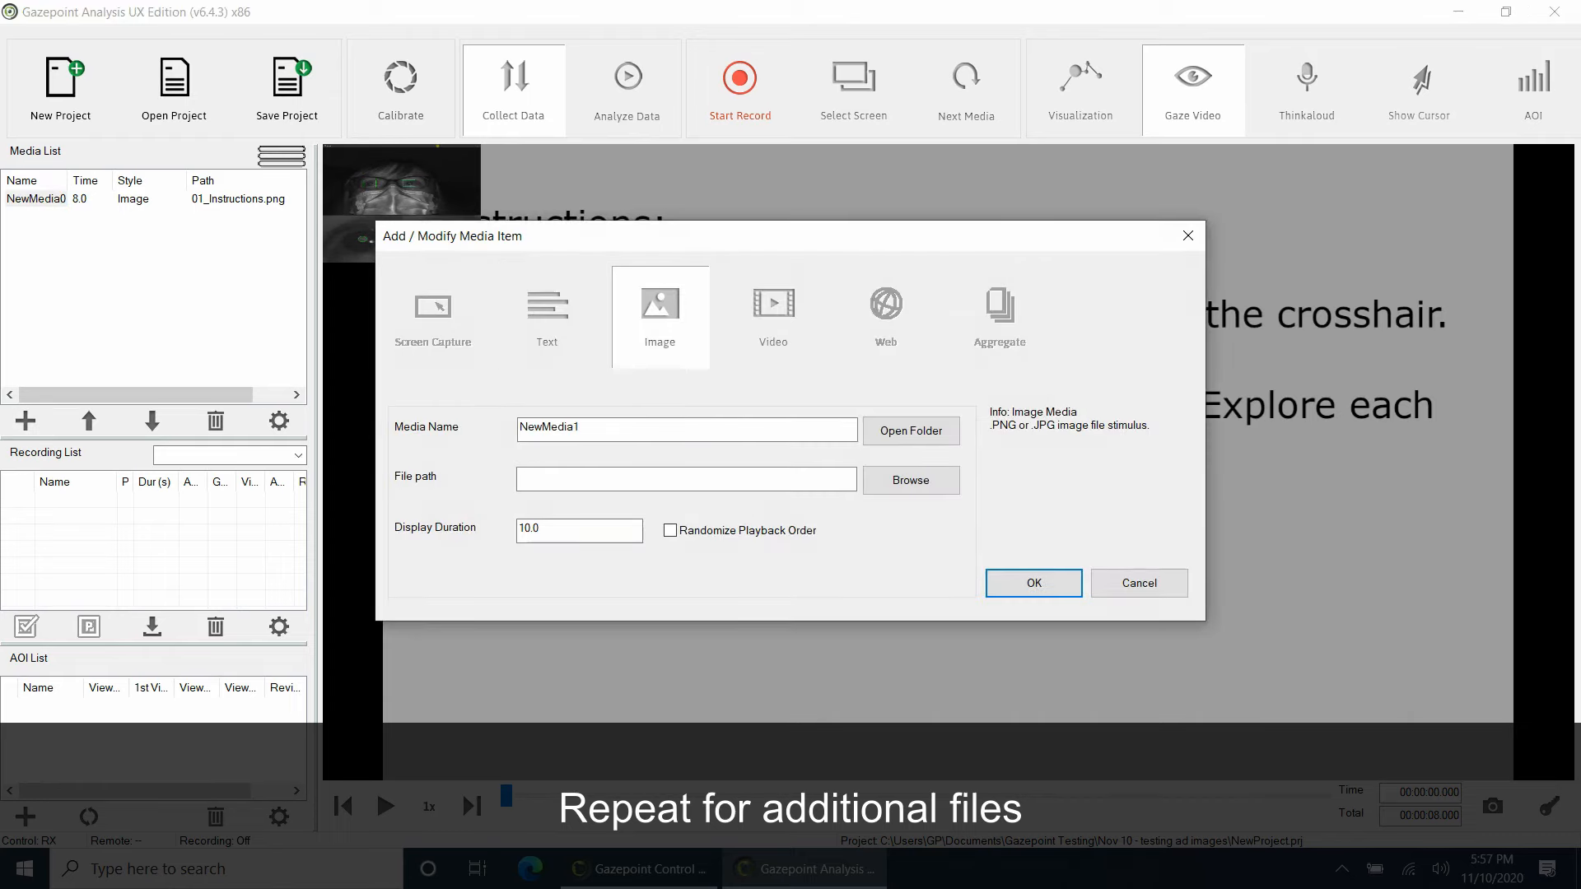
click(911, 480)
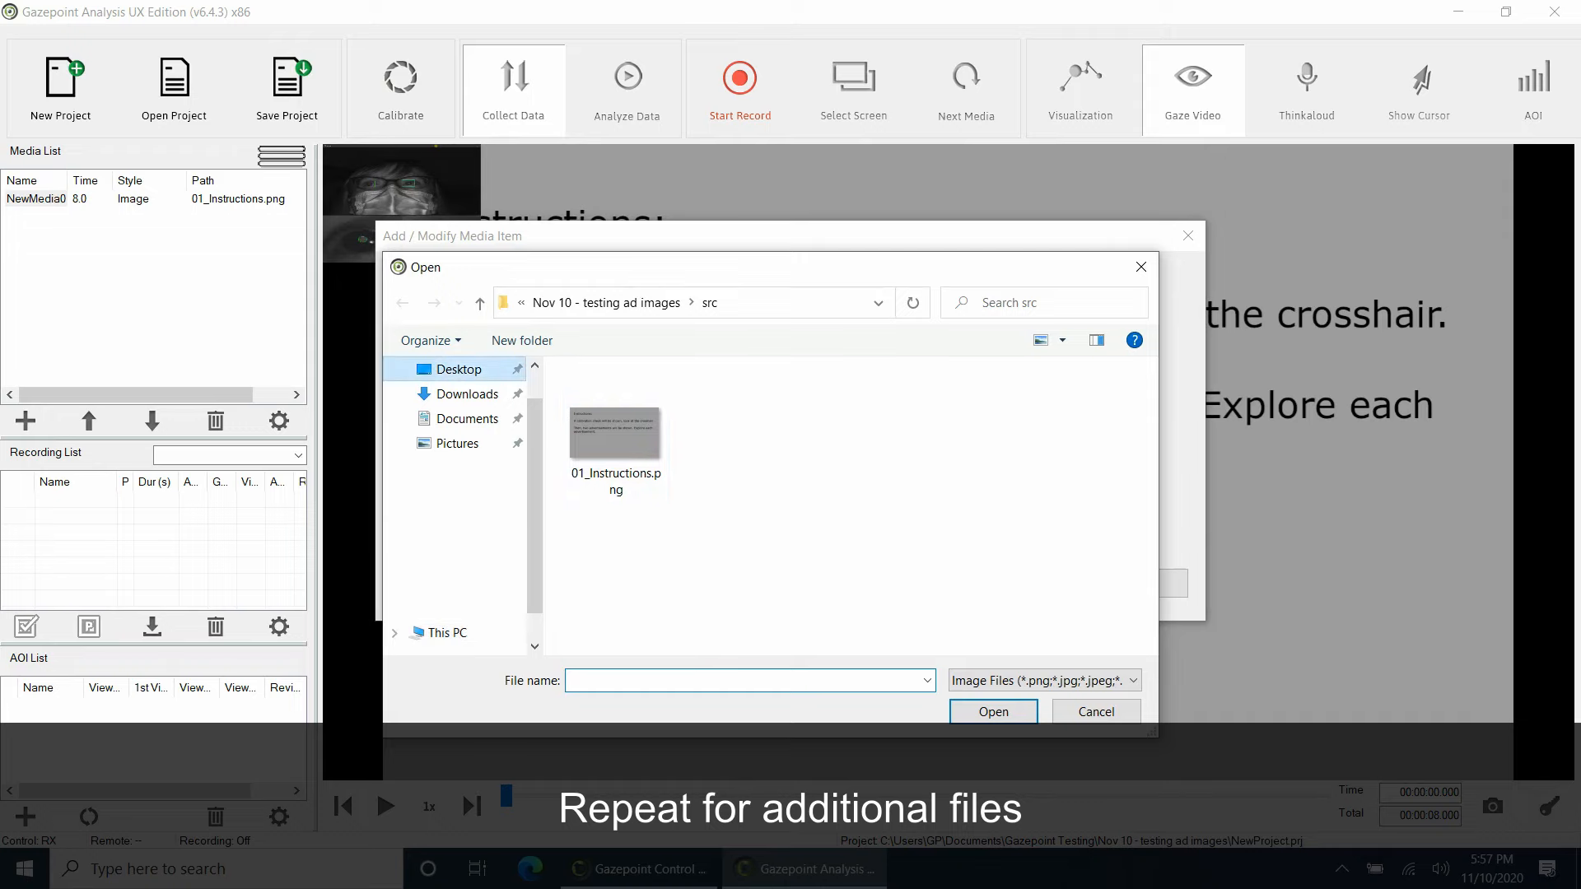
click(459, 370)
double_click(638, 401)
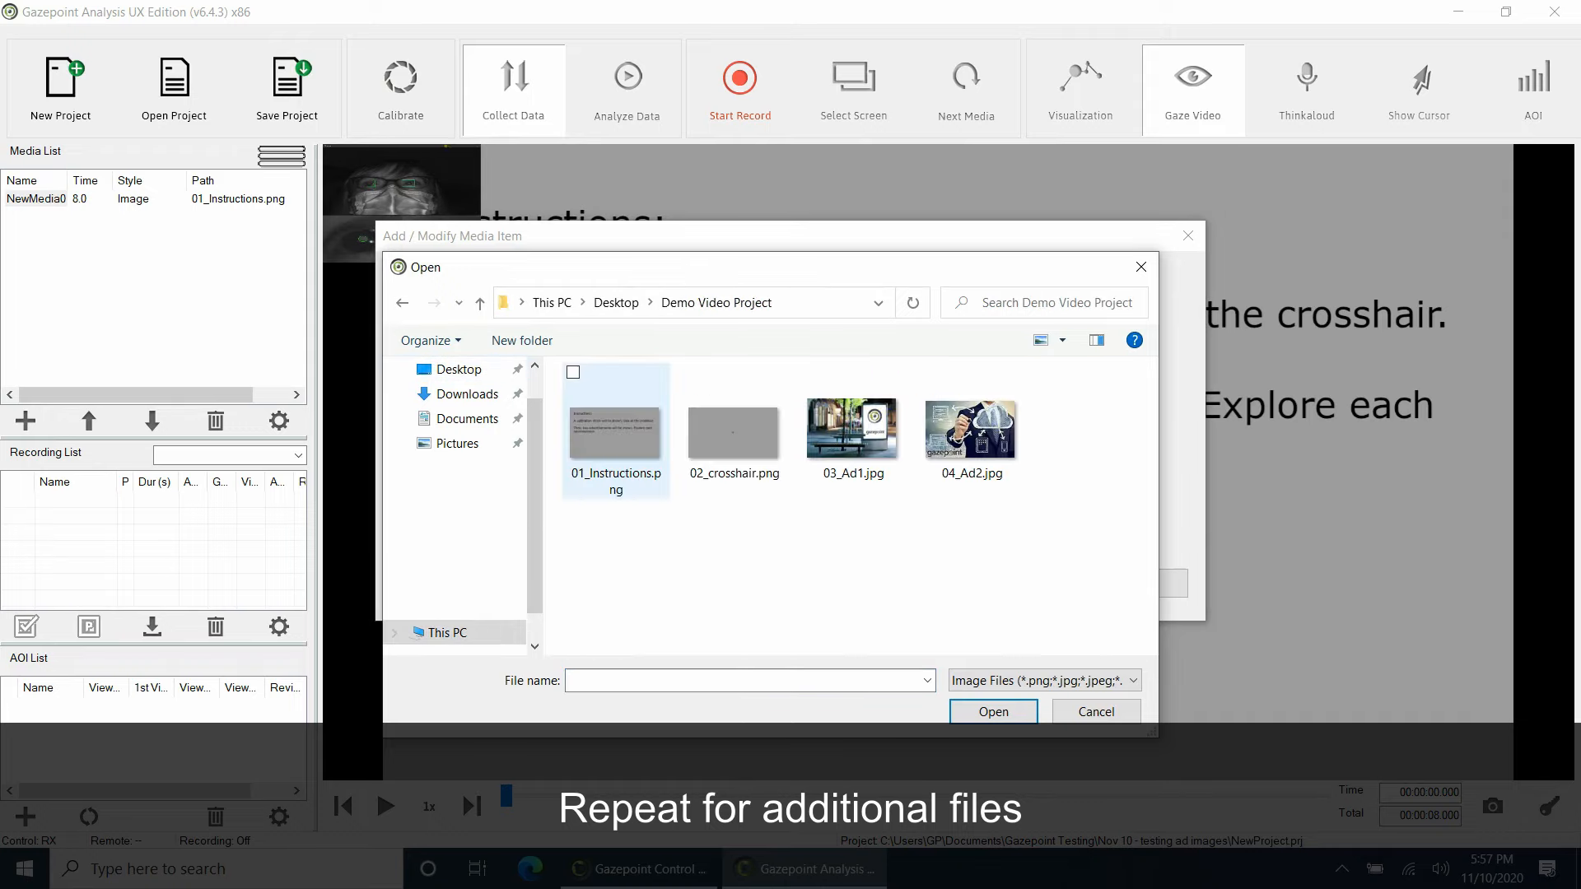
double_click(733, 434)
click(543, 529)
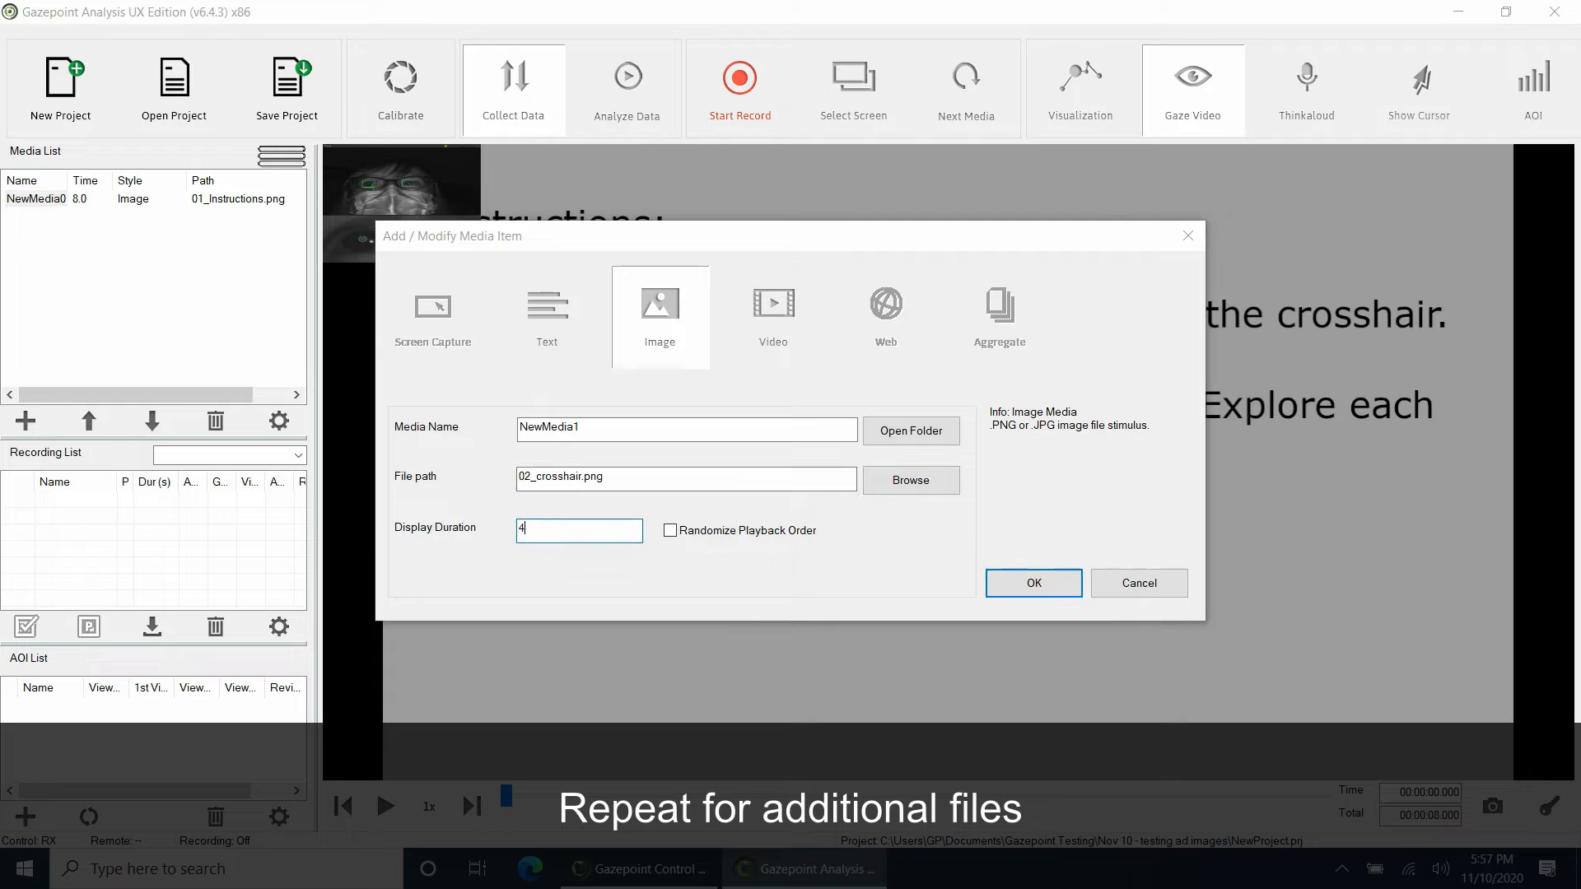
text(4)
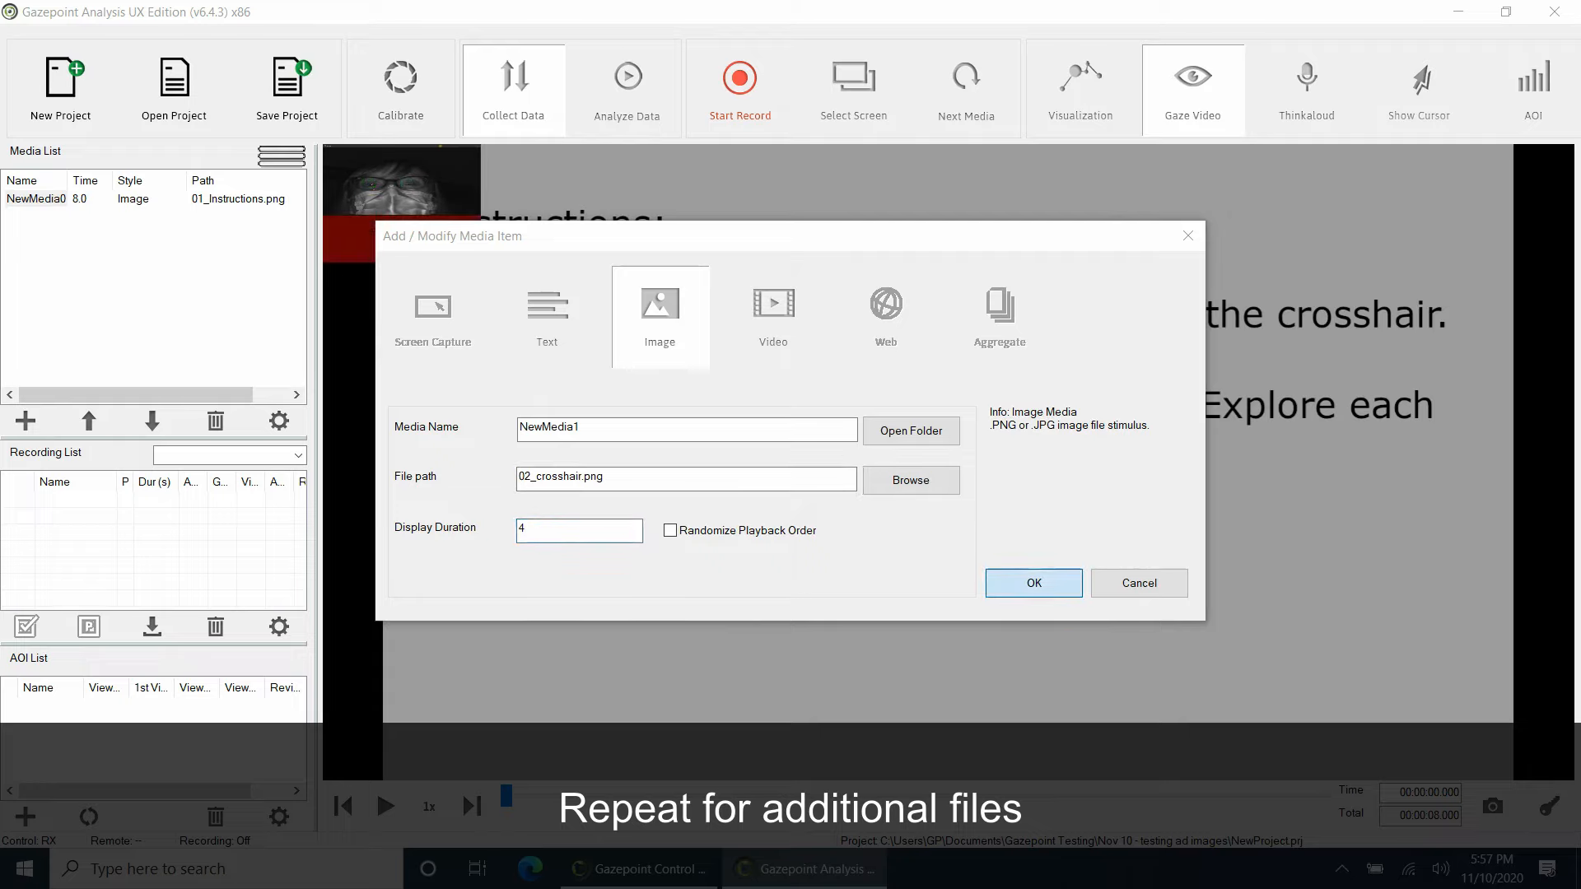
key(Return)
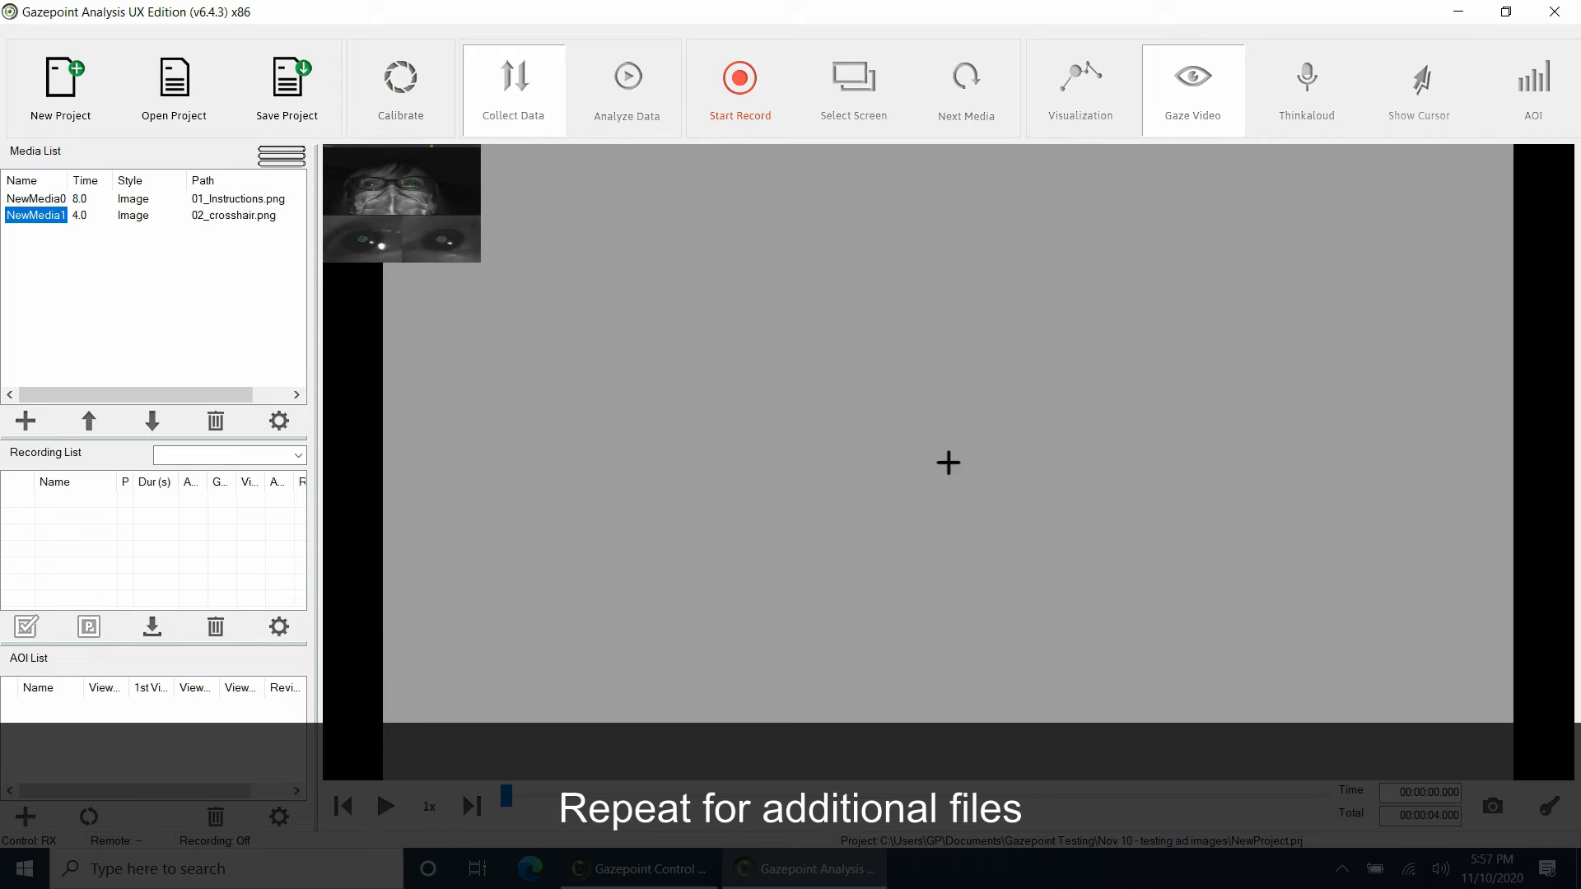
- Add 03_Ad1.jpg and 04_Ad2.jpg from the Demo Video Project folder together as image media items with the default duration
click(25, 421)
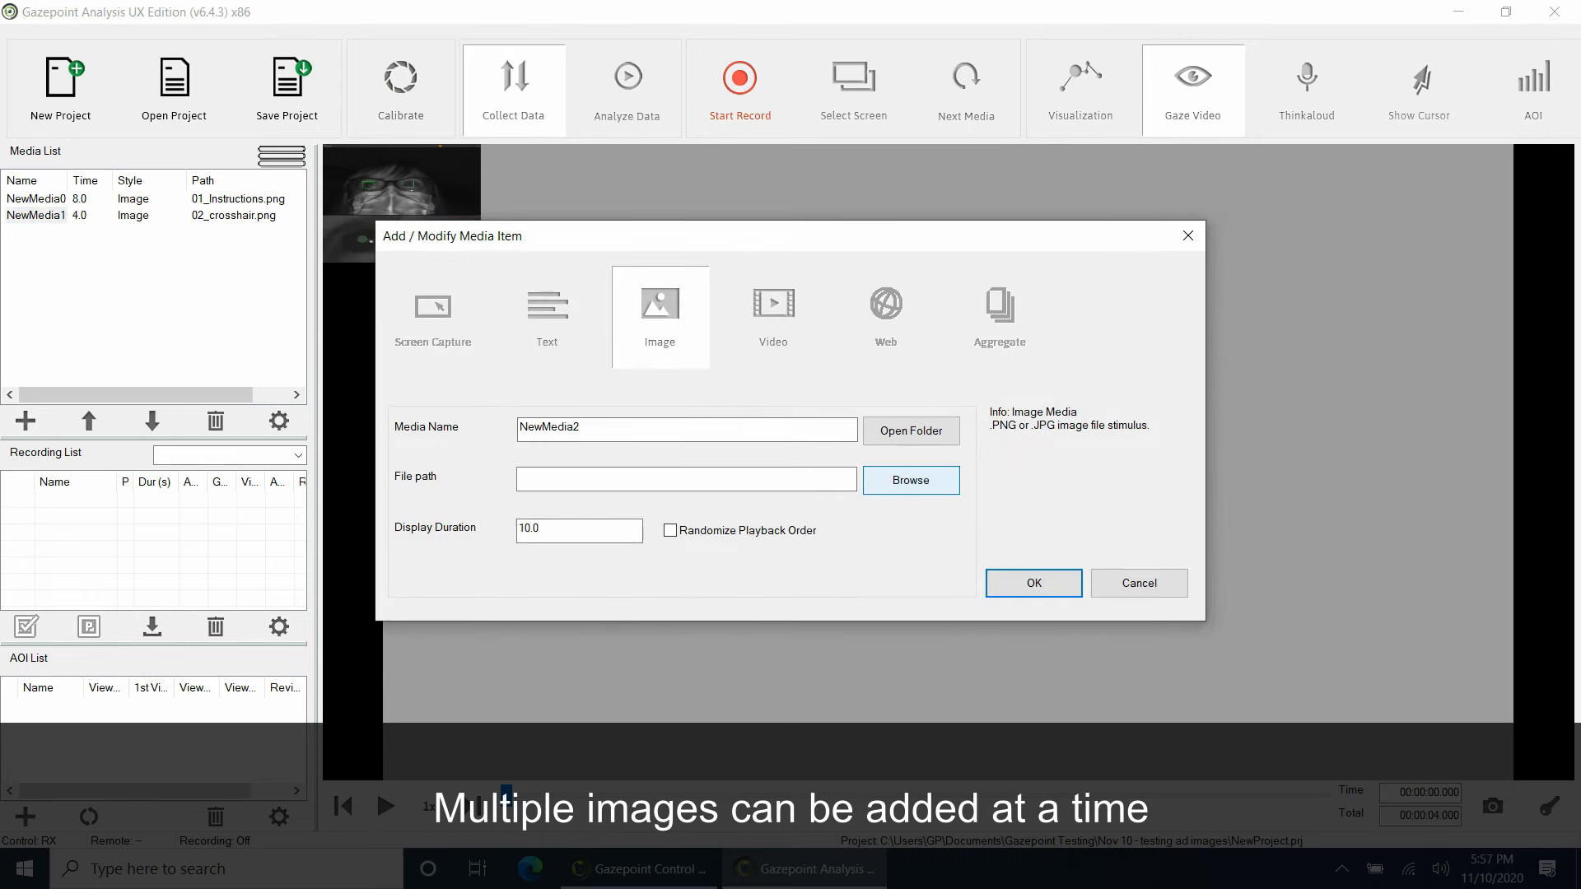
click(911, 480)
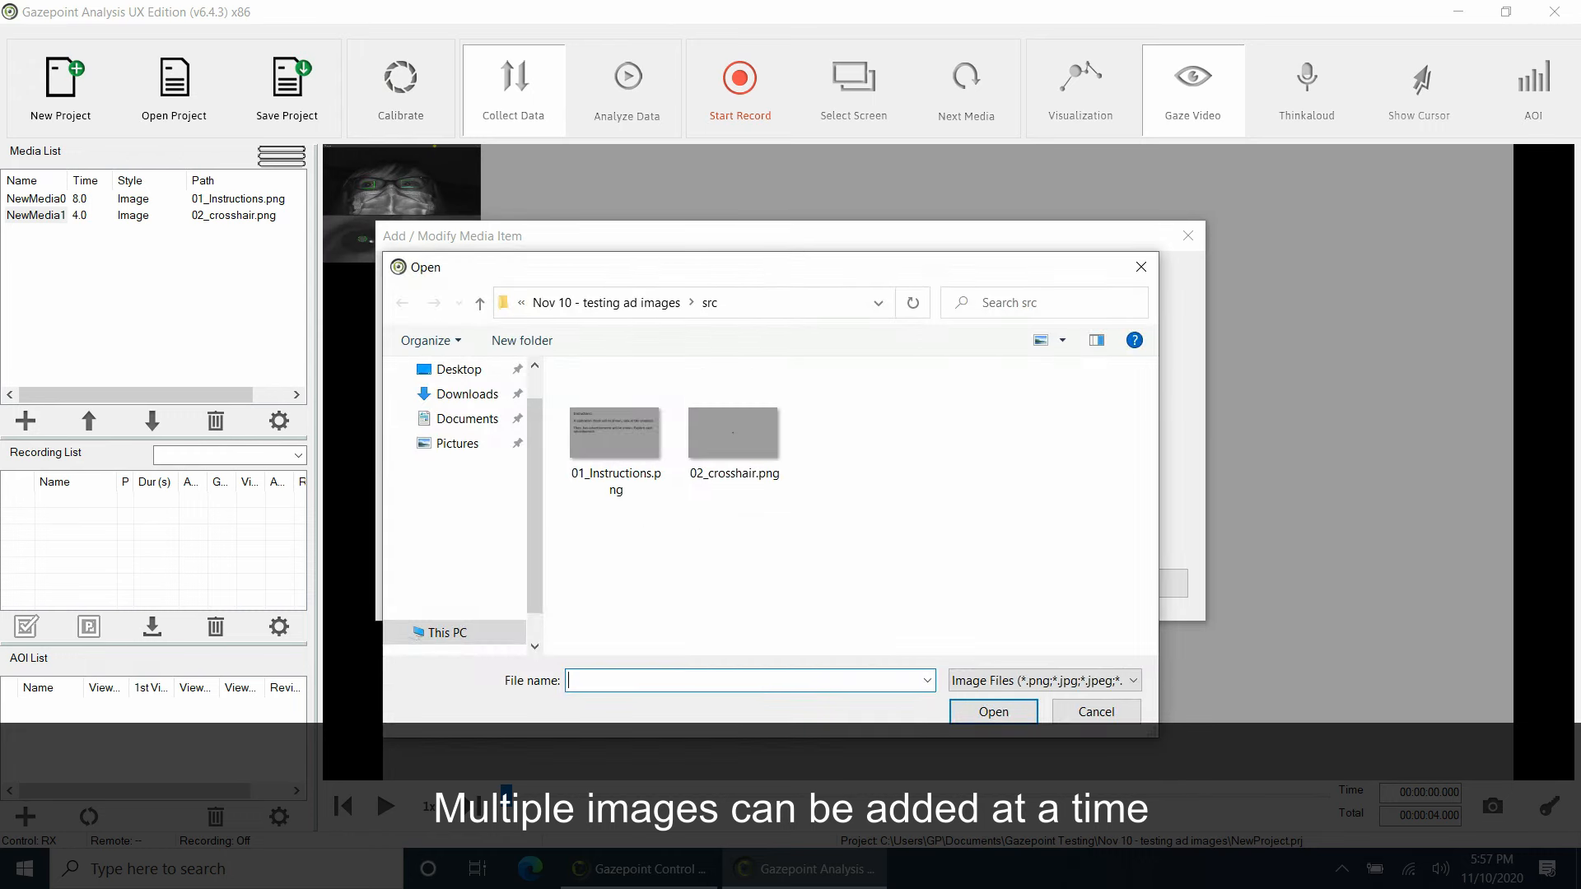
click(458, 369)
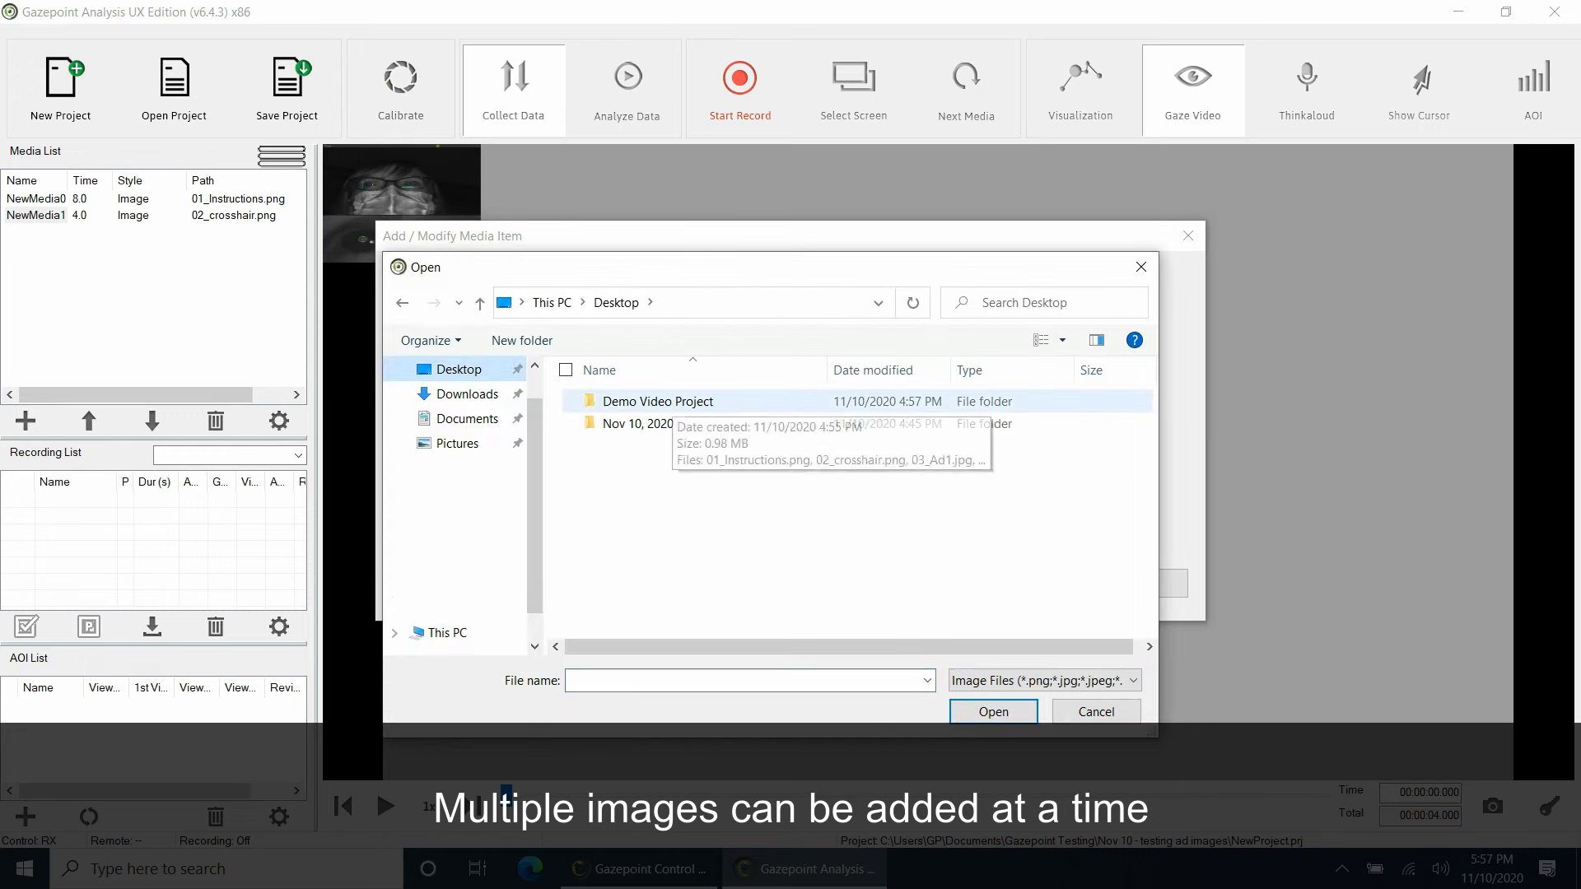
double_click(659, 401)
click(853, 428)
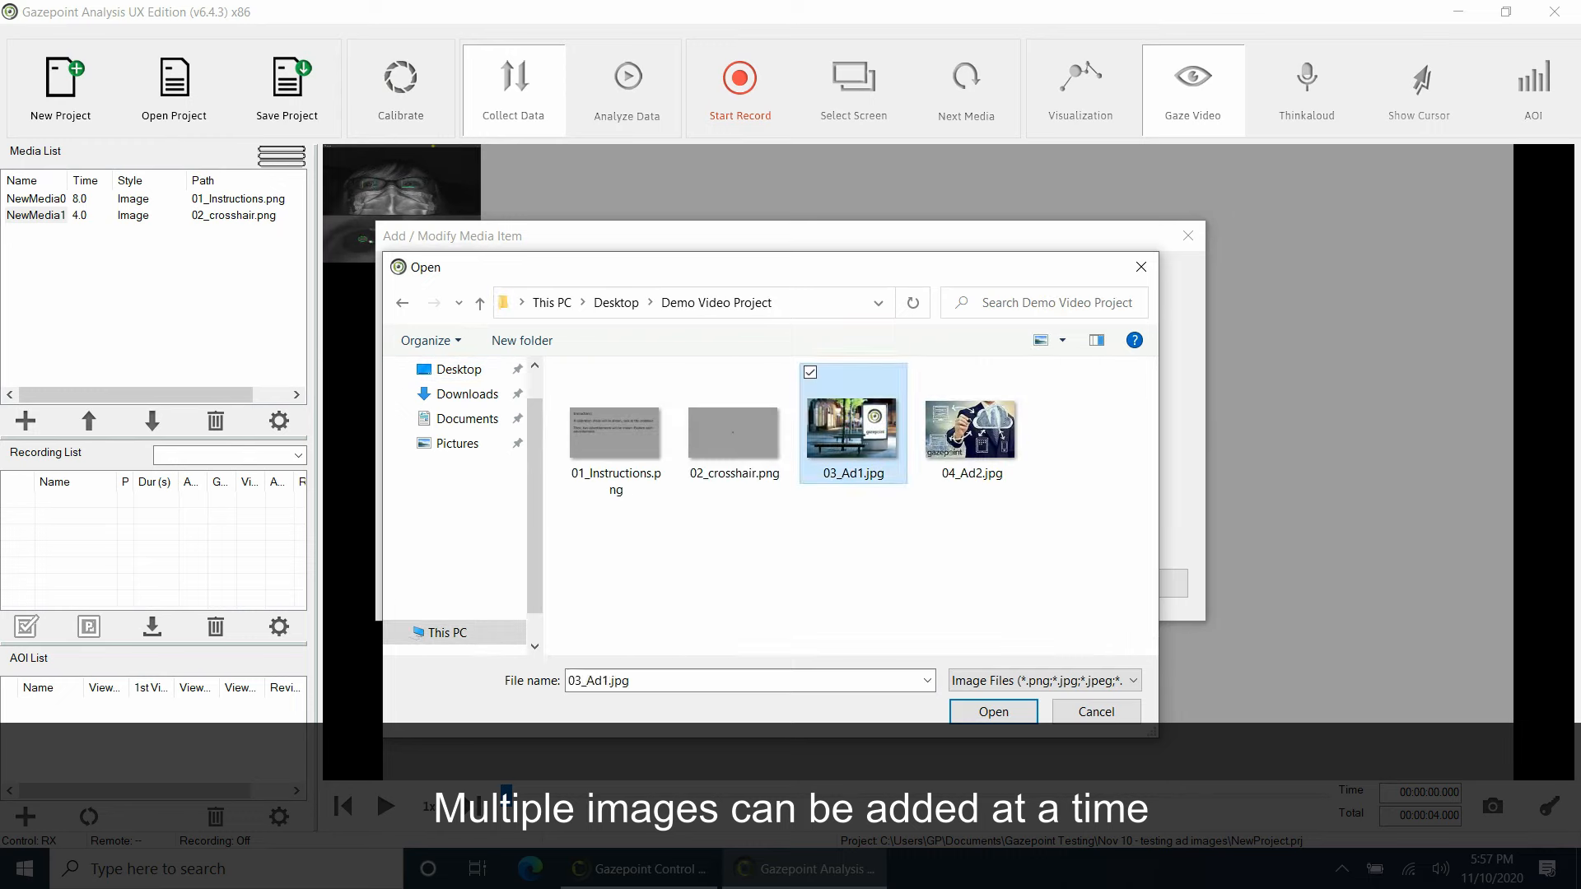
ctrl+click(971, 428)
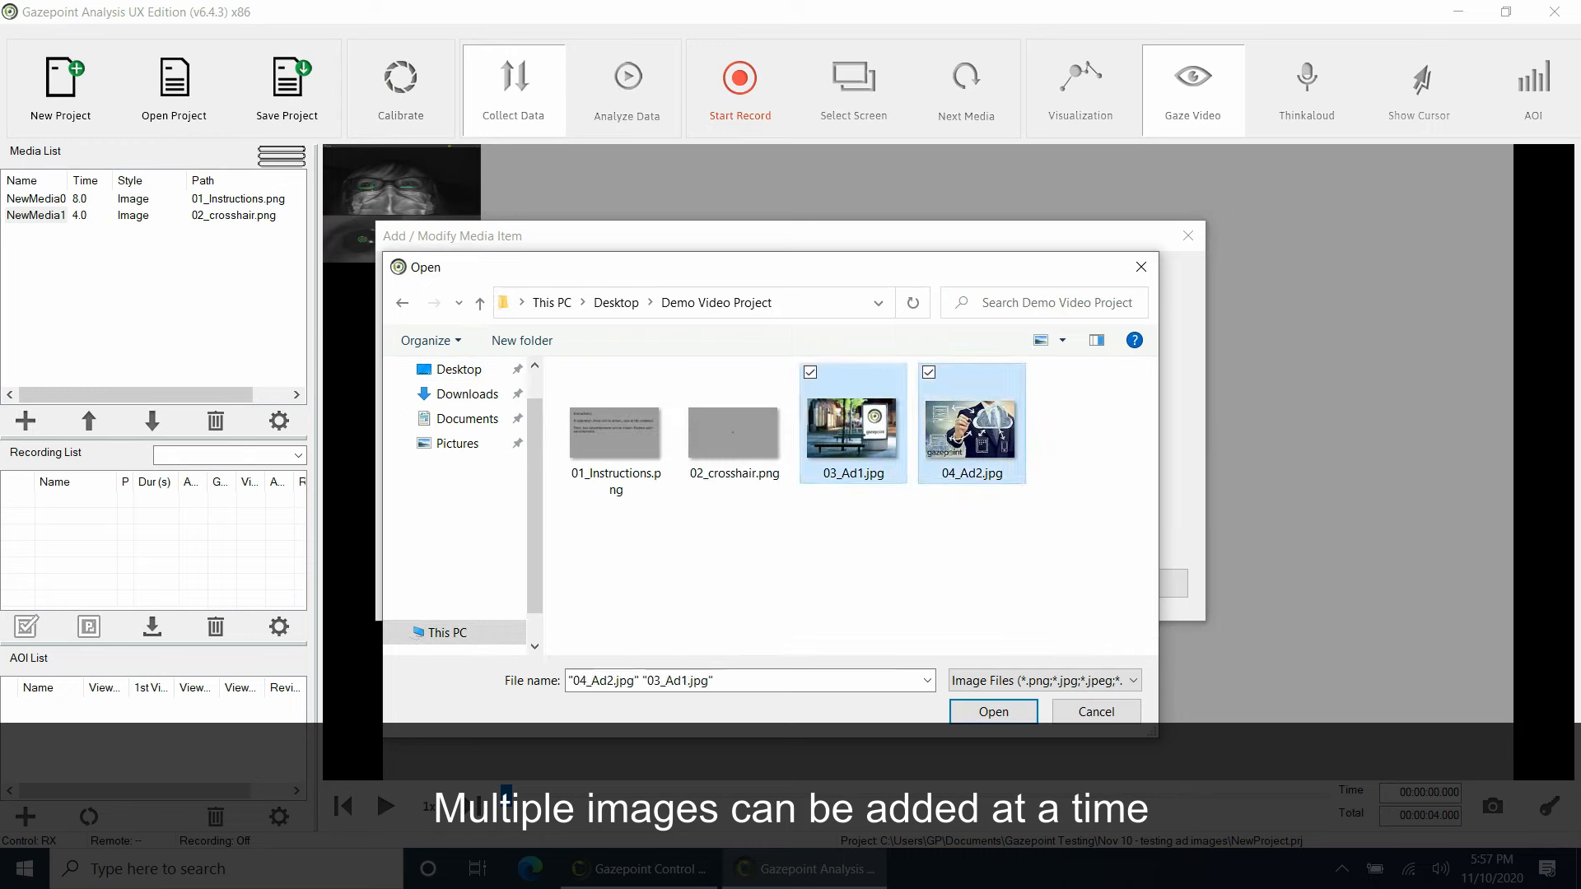
click(993, 712)
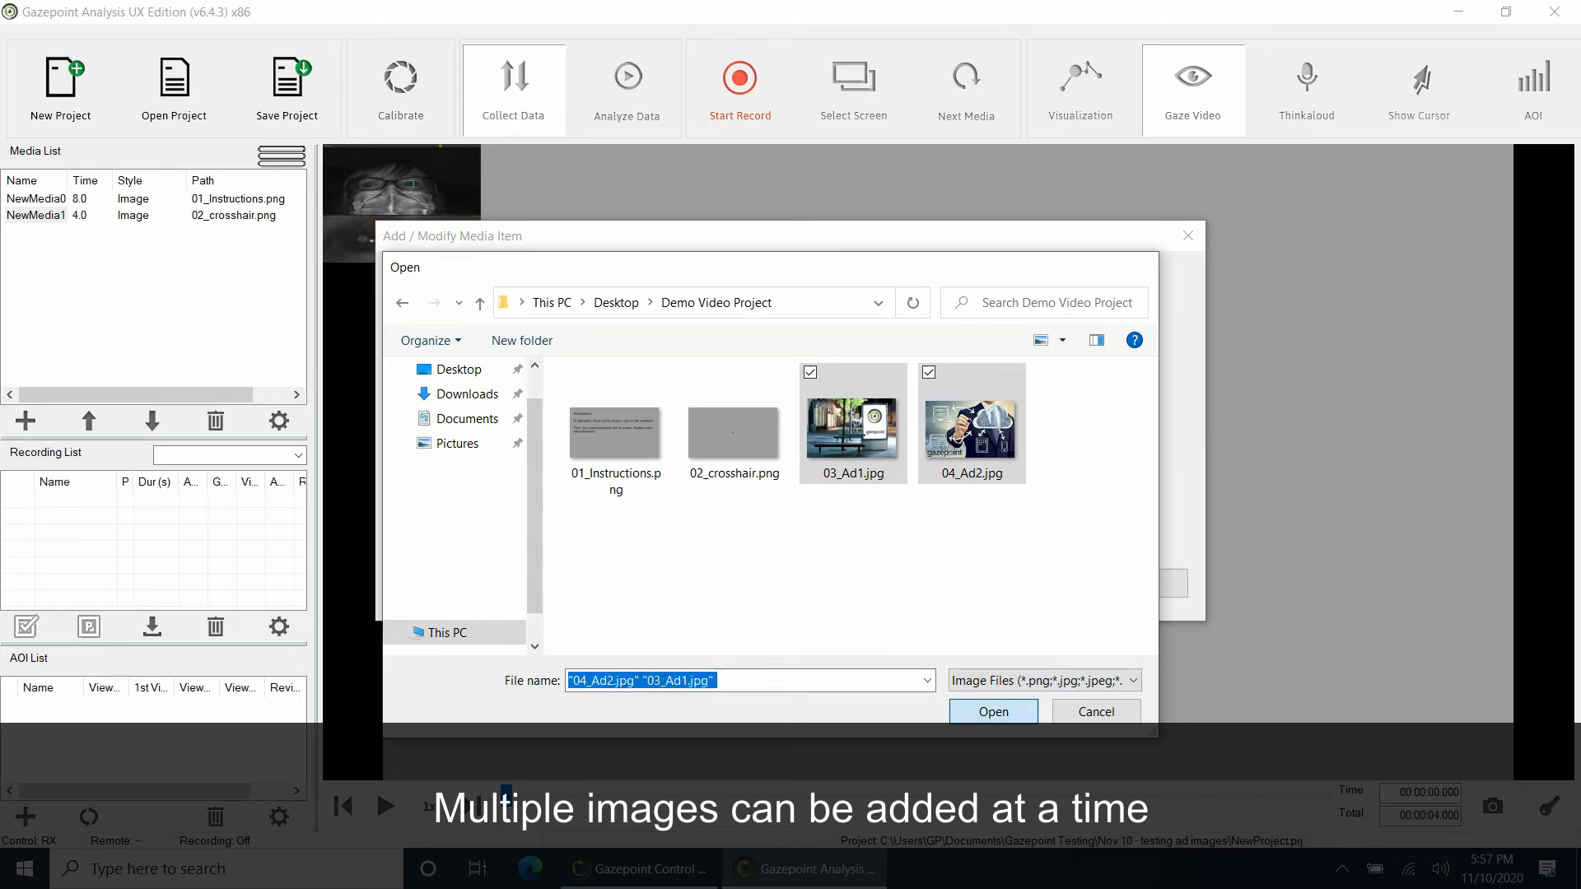
key(Return)
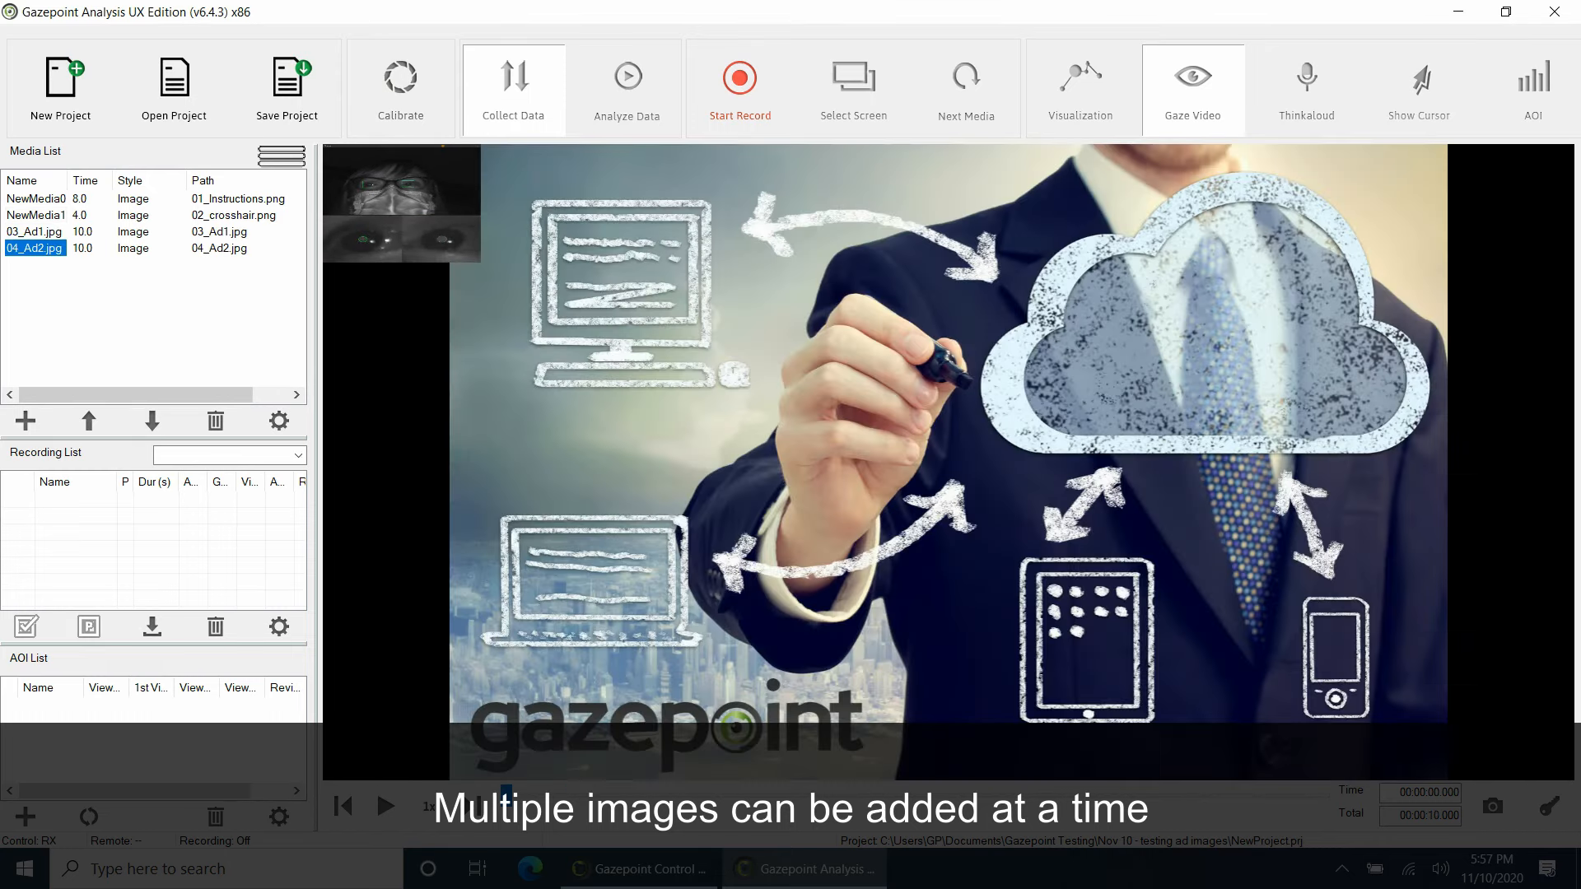
- Enable randomized playback order for both the 03_Ad1.jpg and 04_Ad2.jpg media items
double_click(34, 232)
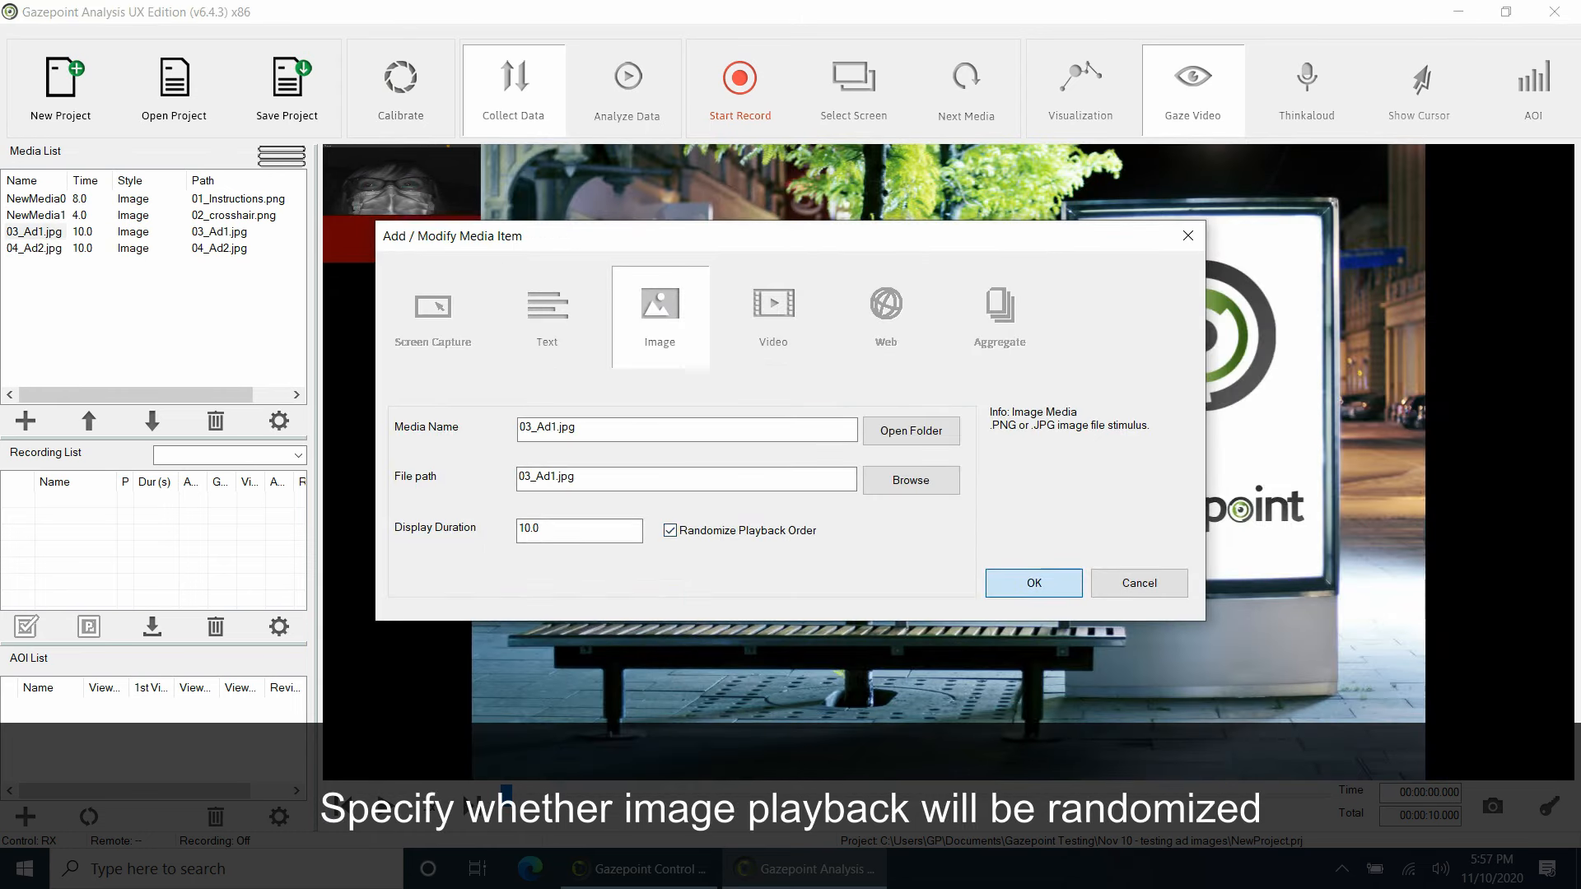
key(Return)
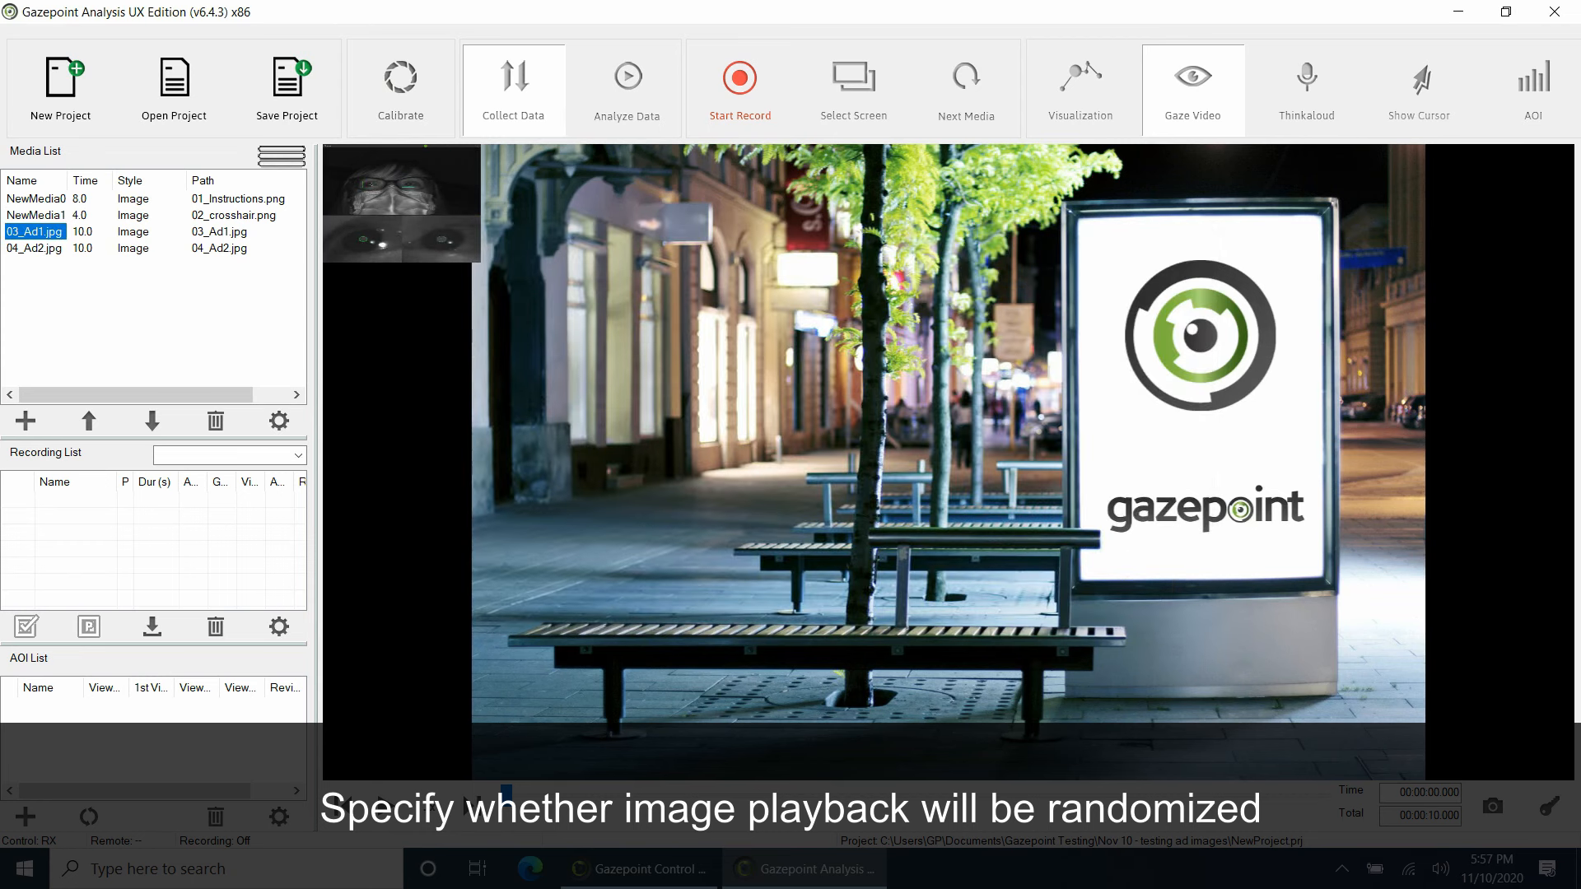
double_click(34, 248)
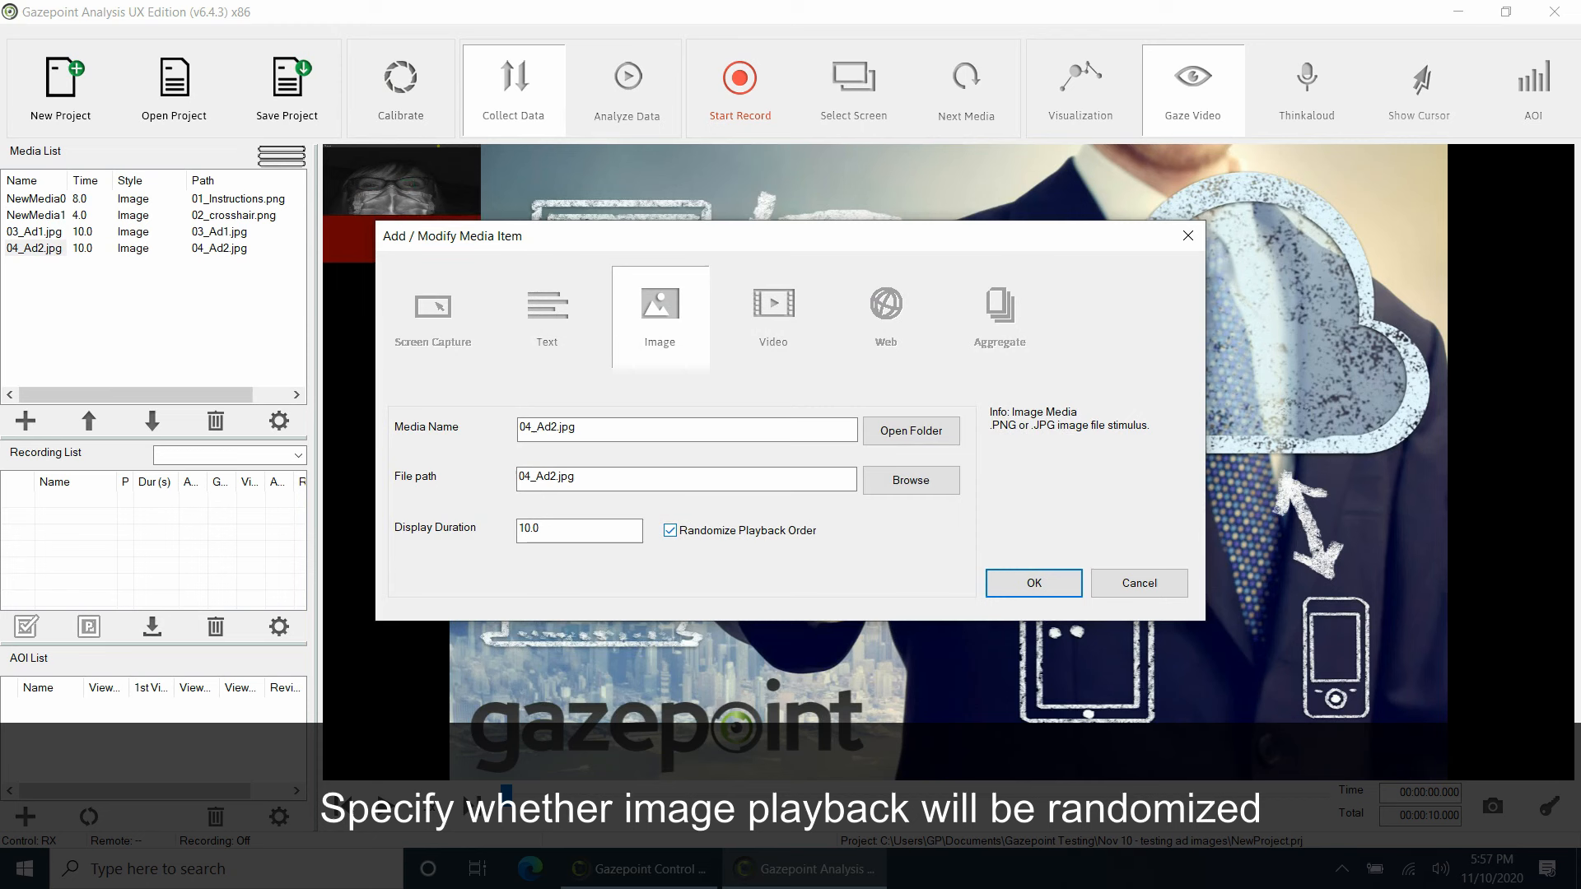
key(Return)
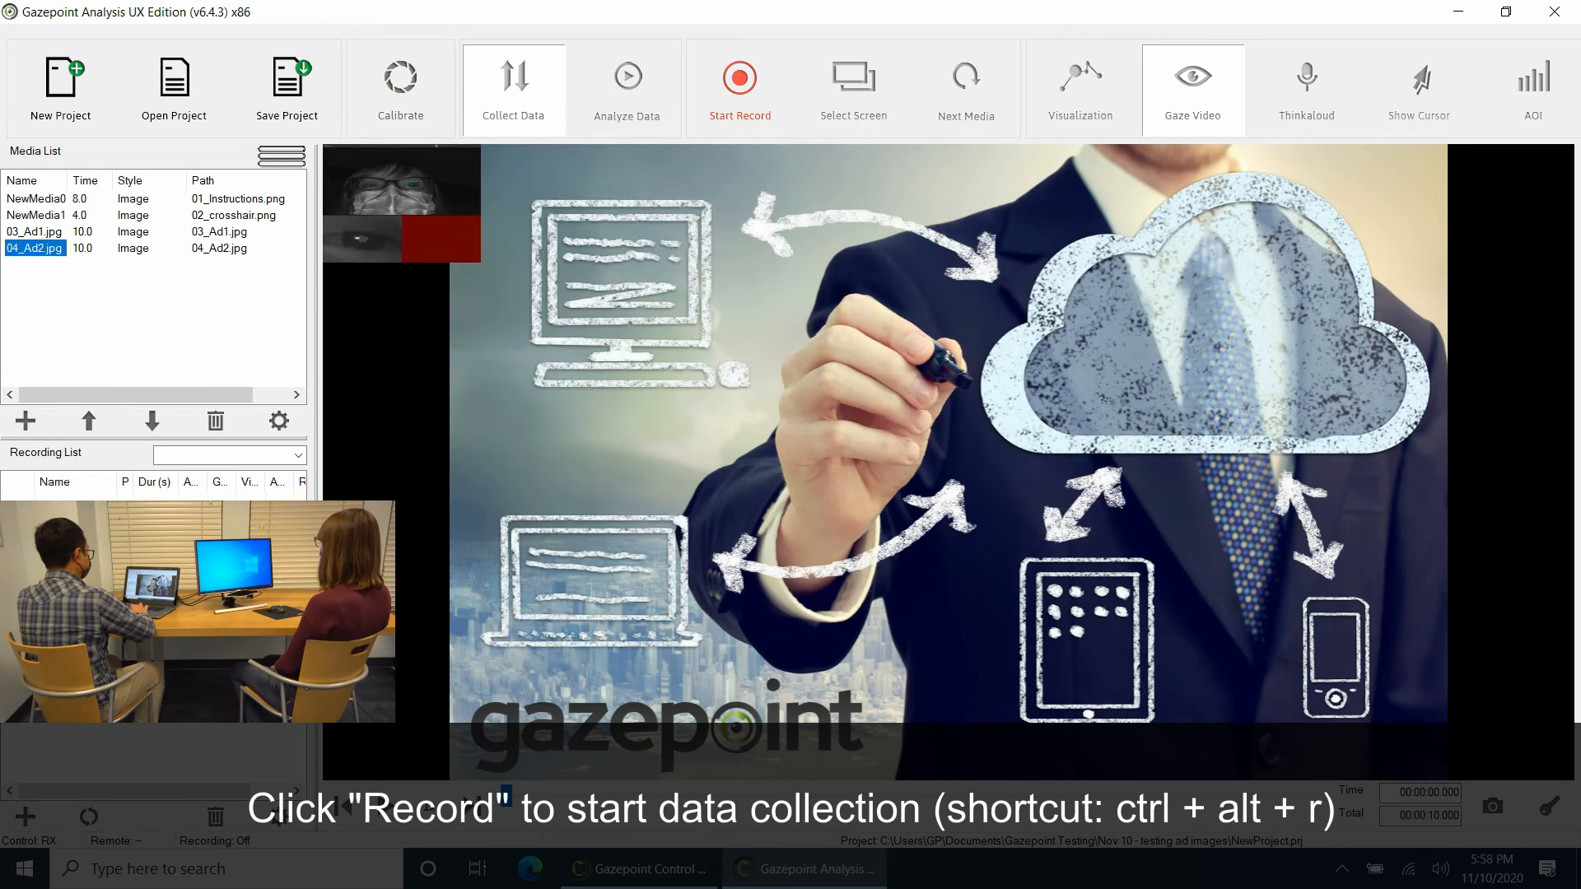
- Record a participant's gaze data through all the media items and switch to data analysis
key(ctrl+alt+r)
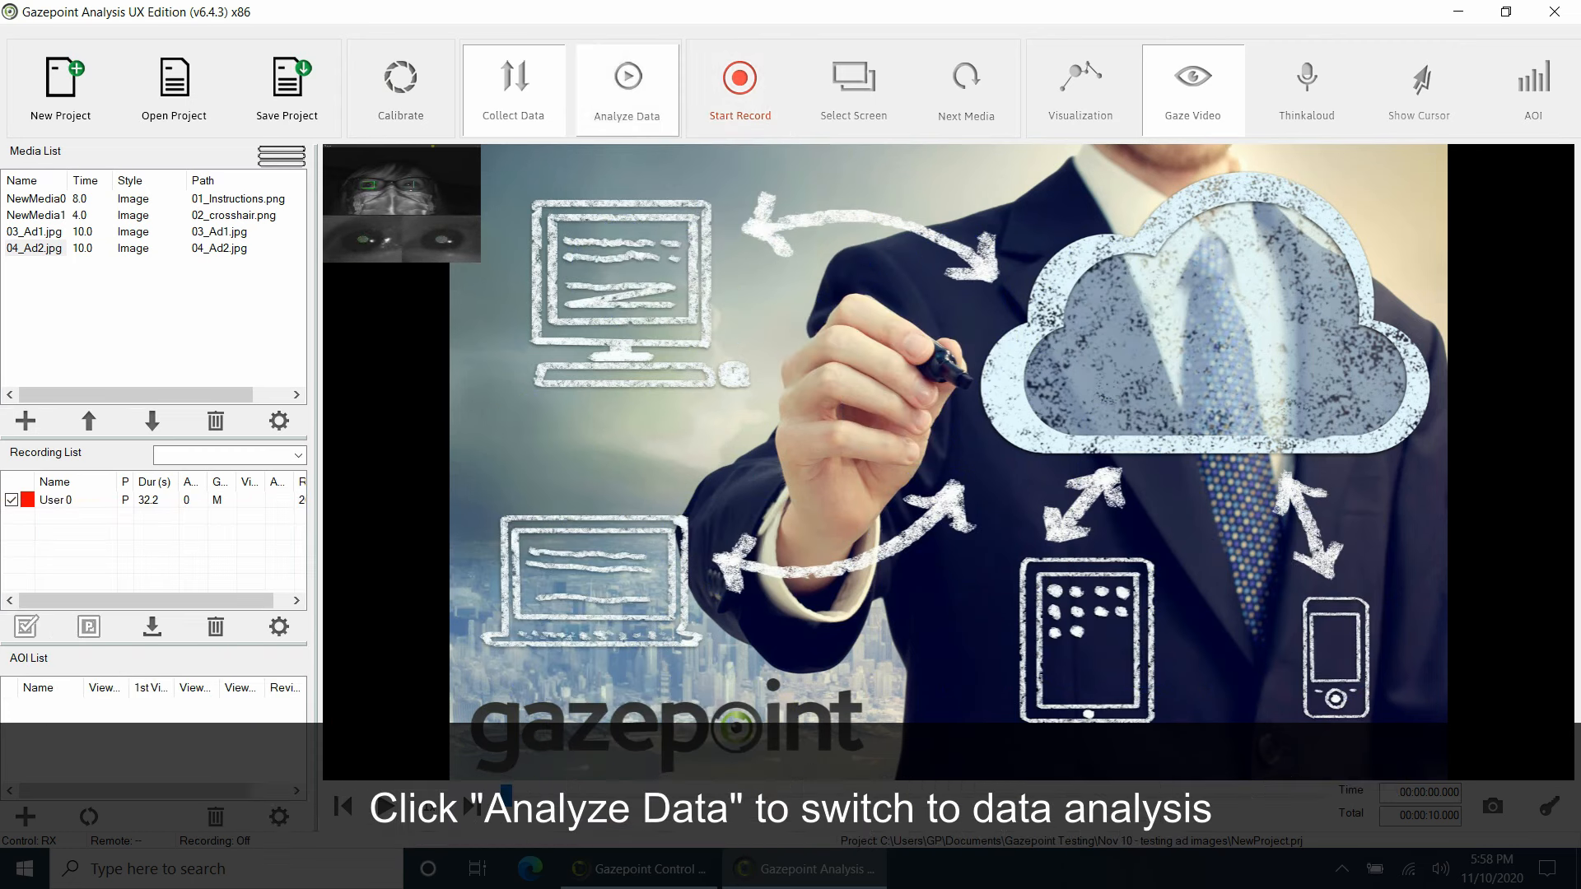
click(627, 88)
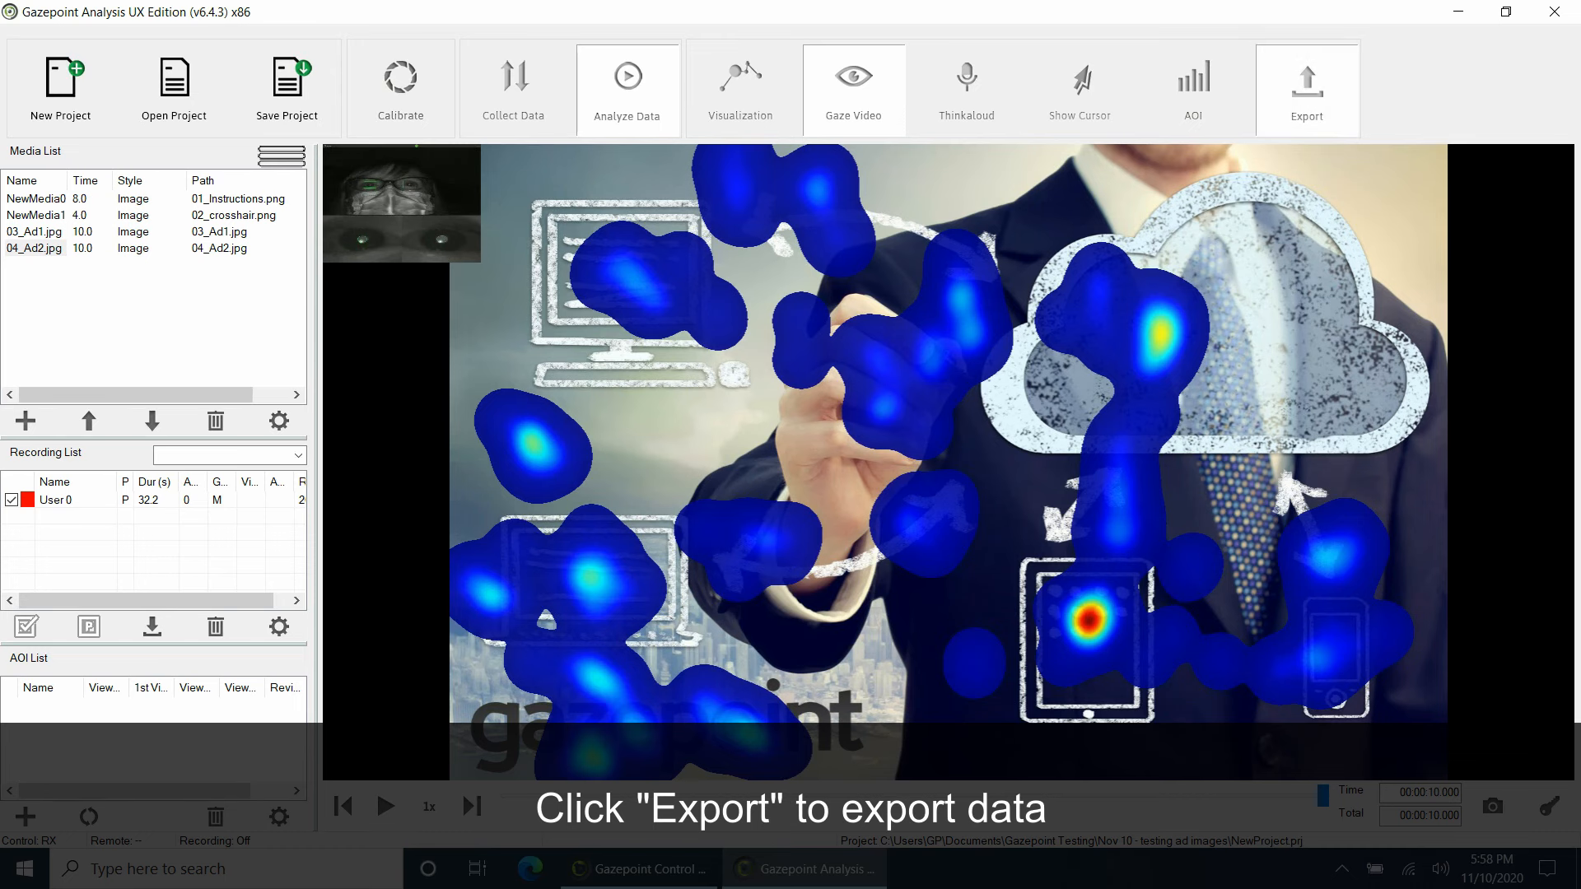
- Export the gaze video for 04_Ad2.jpg over its full time range and open the folder containing the exported file
click(1306, 86)
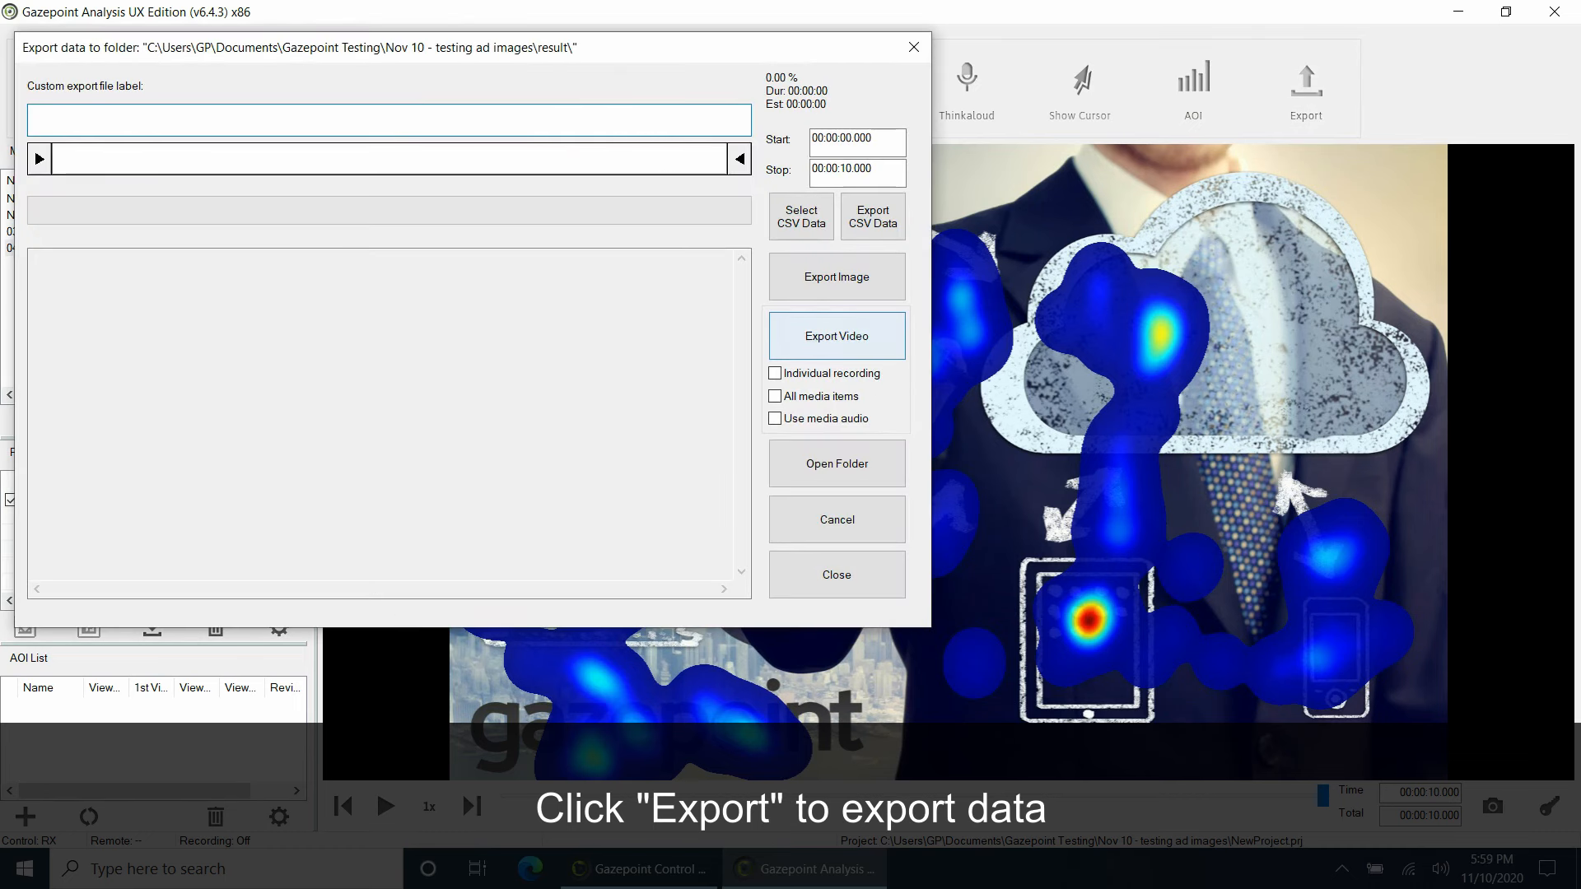
click(837, 336)
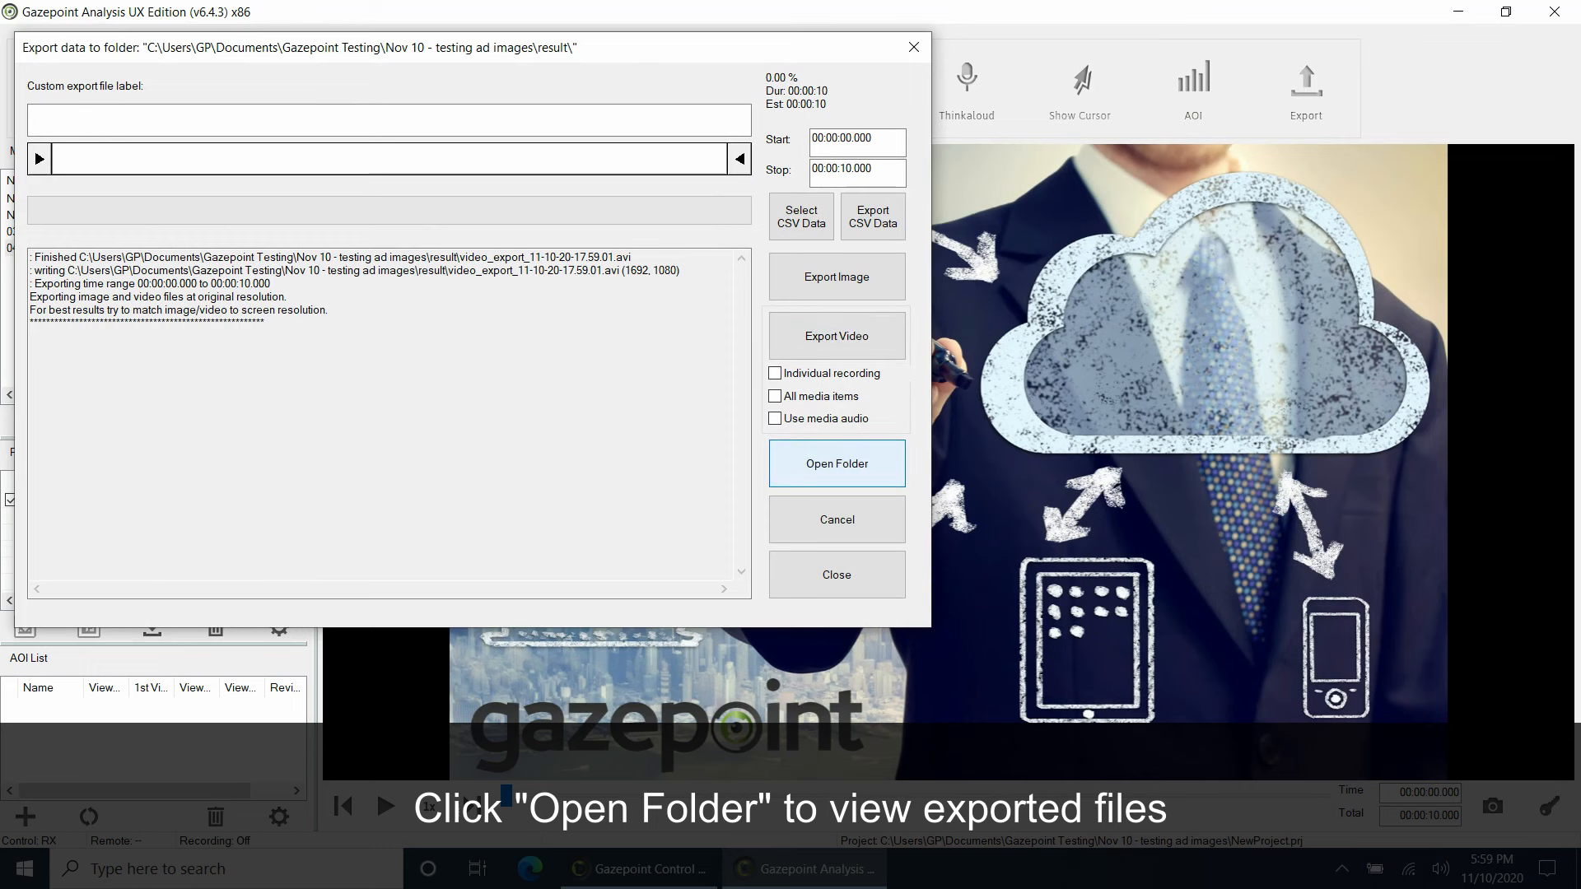
click(836, 463)
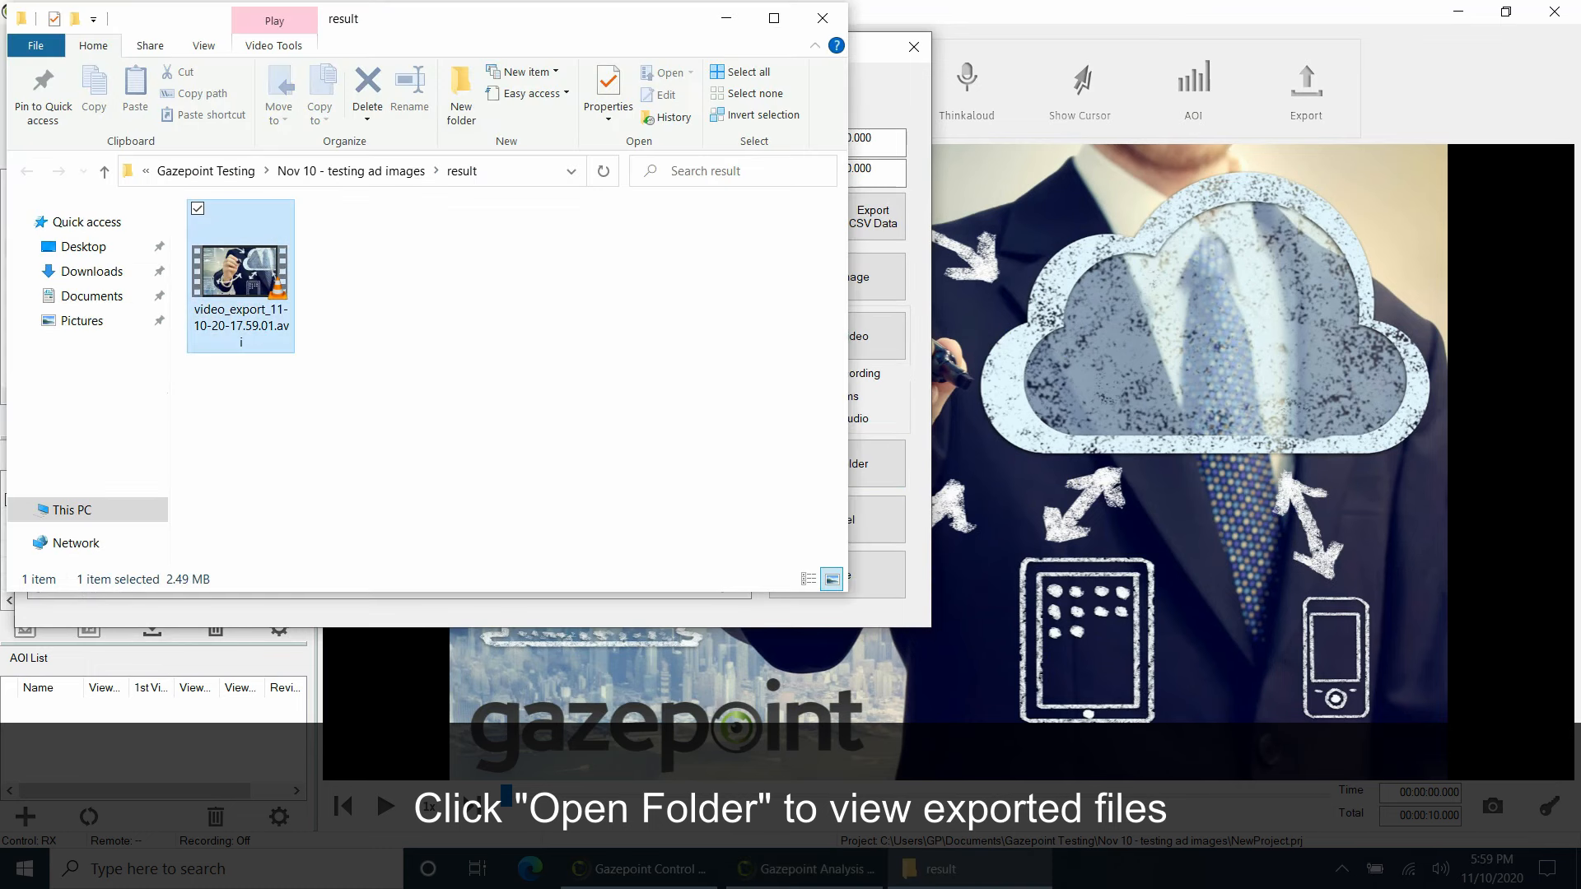
- Play the exported video to review it, and close the result folder and the export dialog
double_click(240, 273)
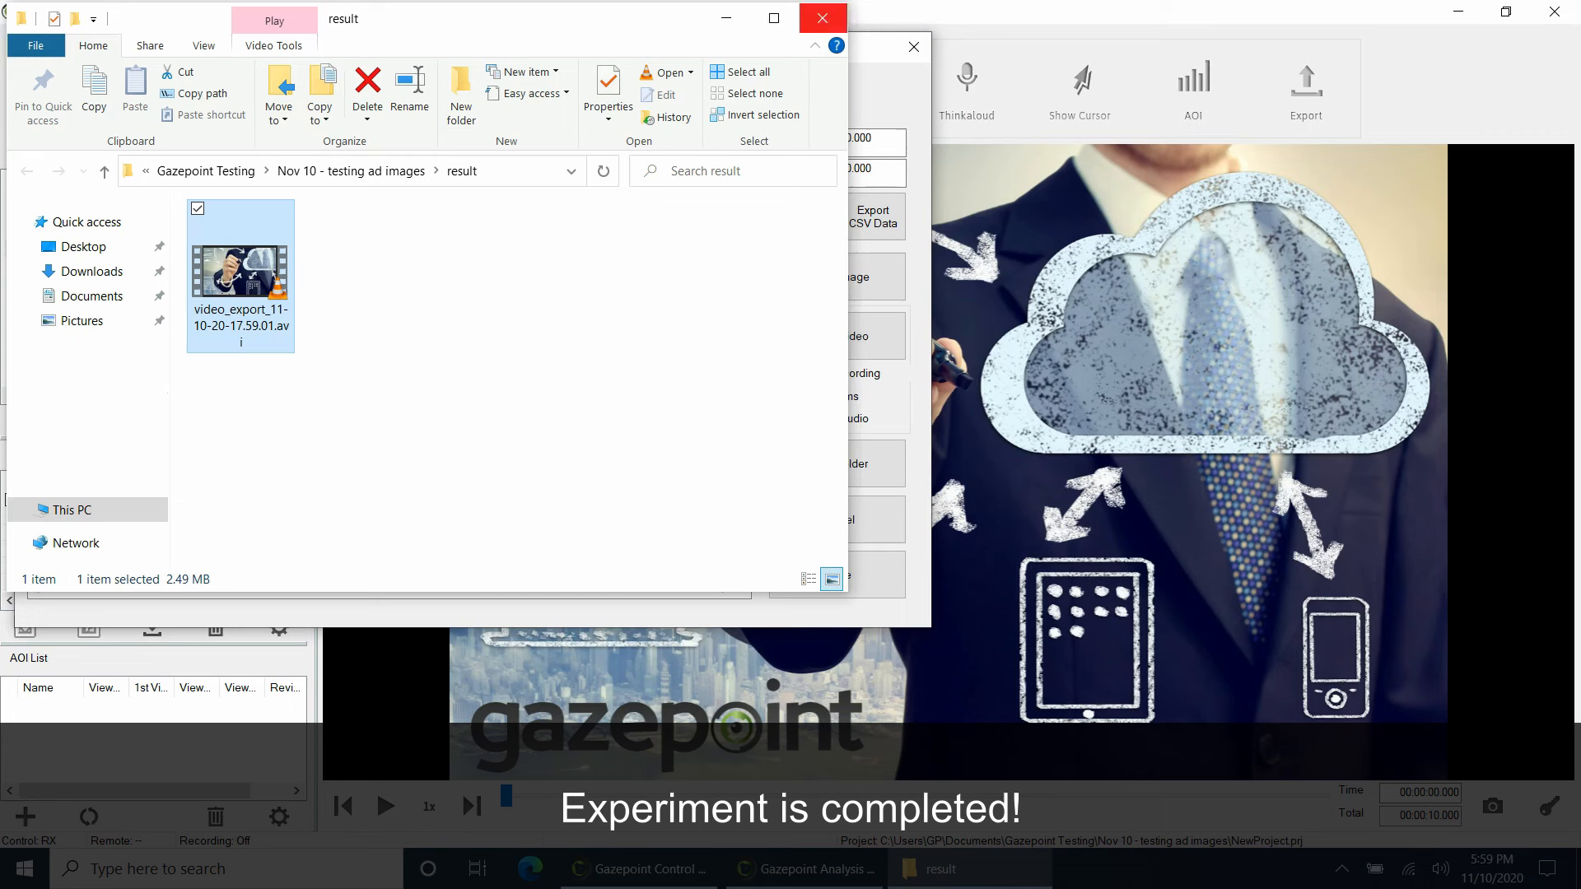
click(821, 18)
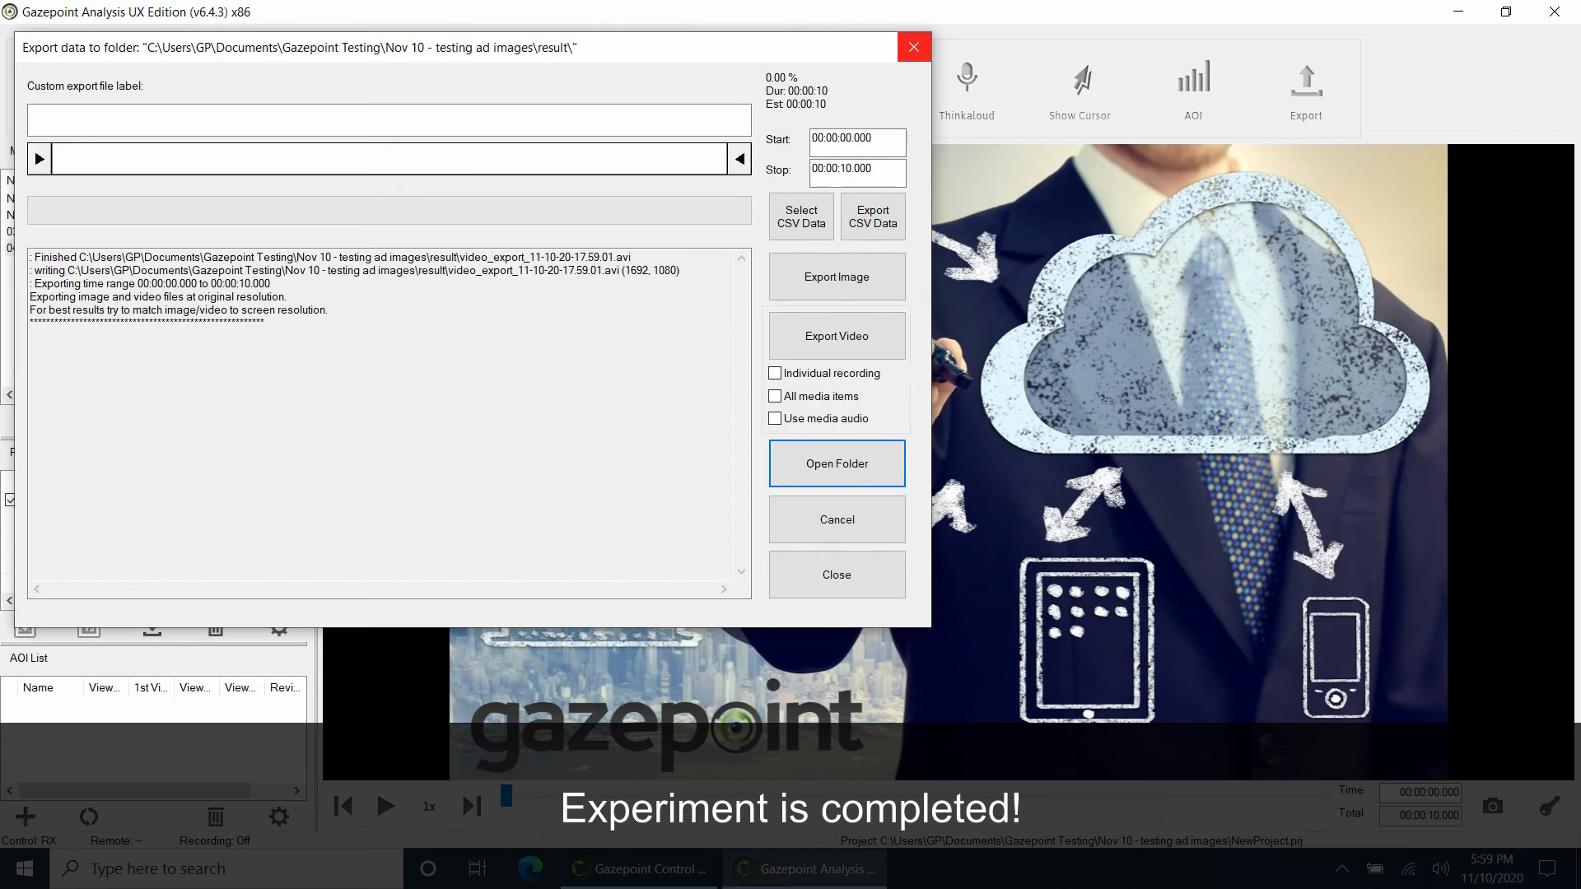
click(837, 574)
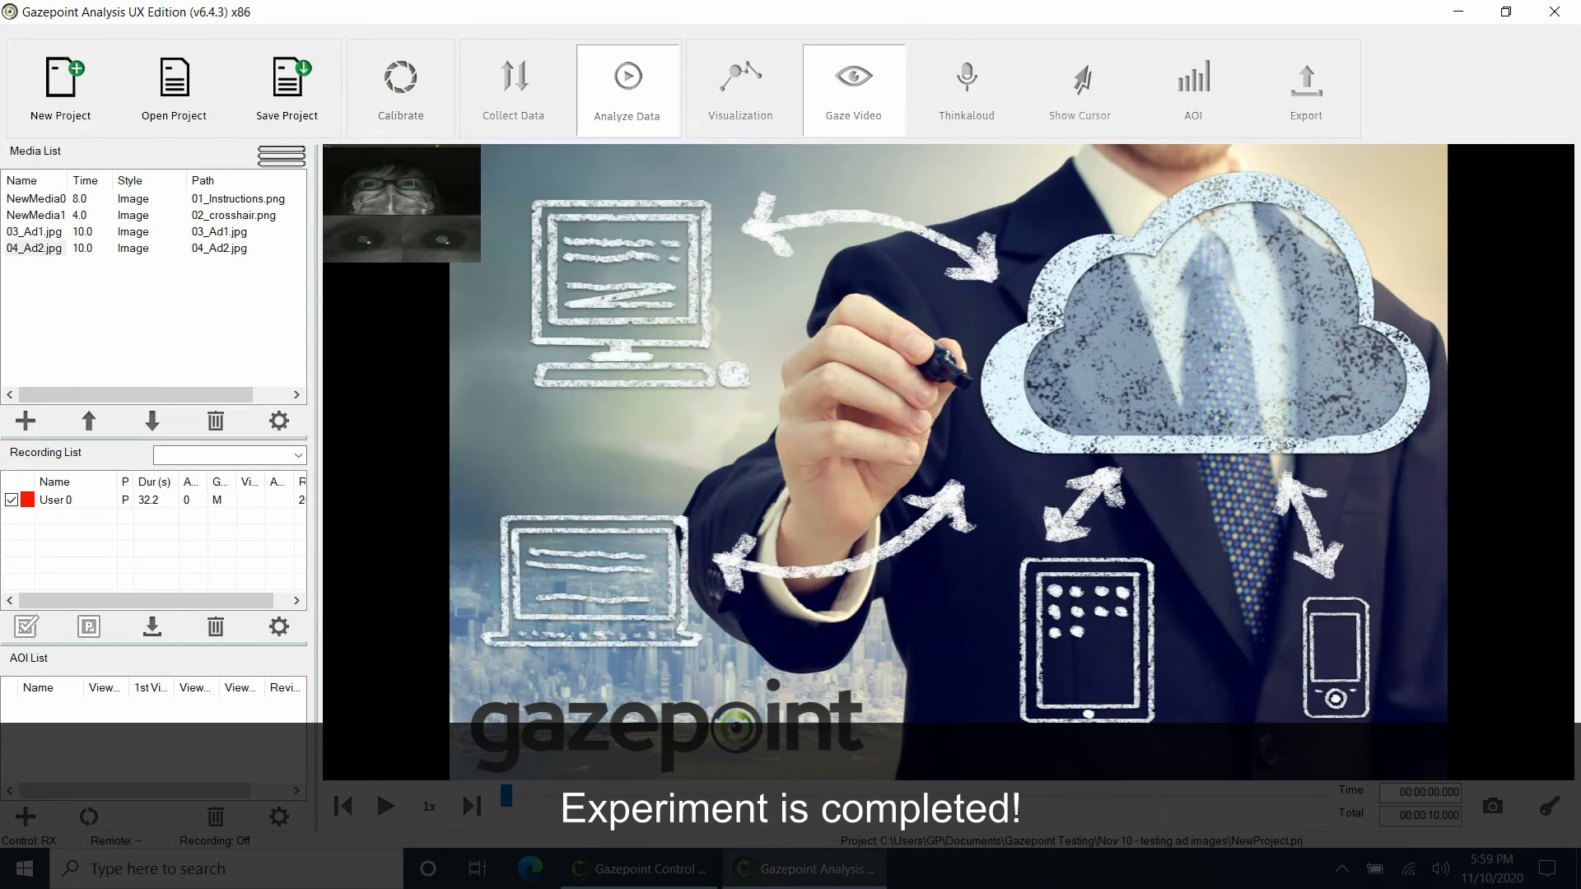